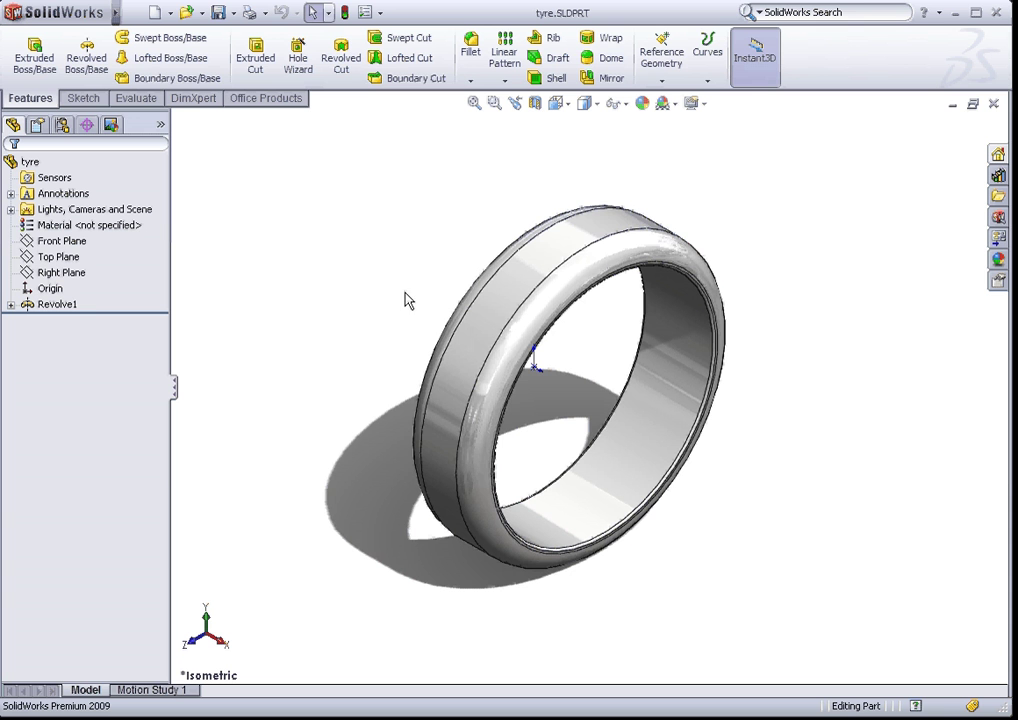
# - Close the finished tyre.SLDPRT part, leaving SolidWorks with no document open
pyautogui.click(66, 308)
pyautogui.press('Escape')
pyautogui.click(993, 104)
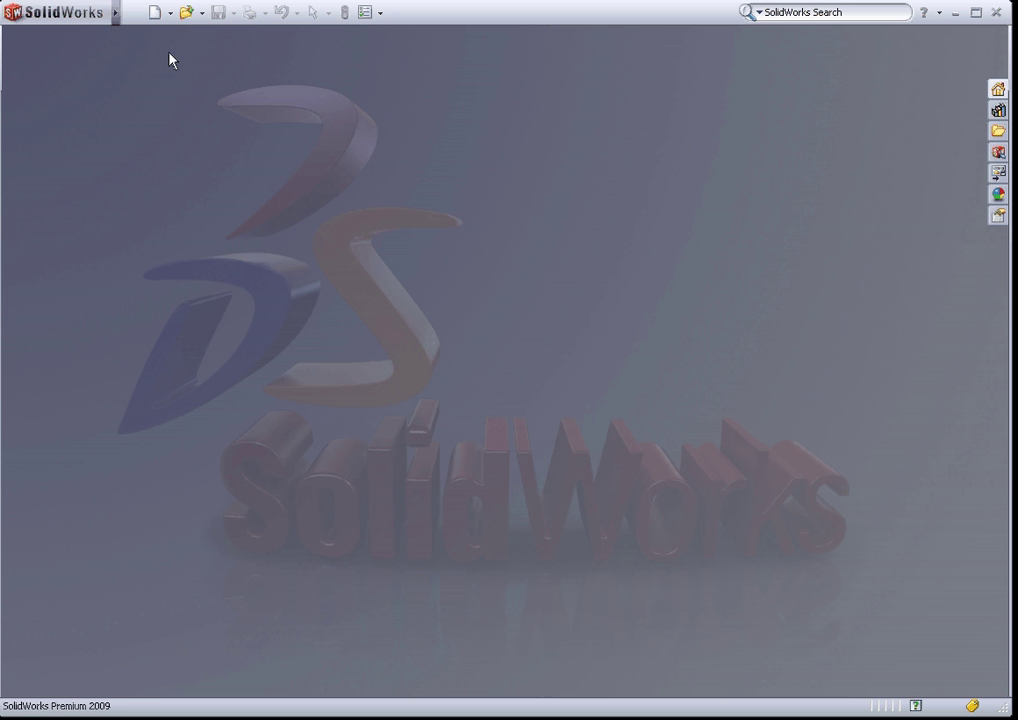
# - Create a new part, Part10, and start a sketch on the Front Plane
pyautogui.click(155, 12)
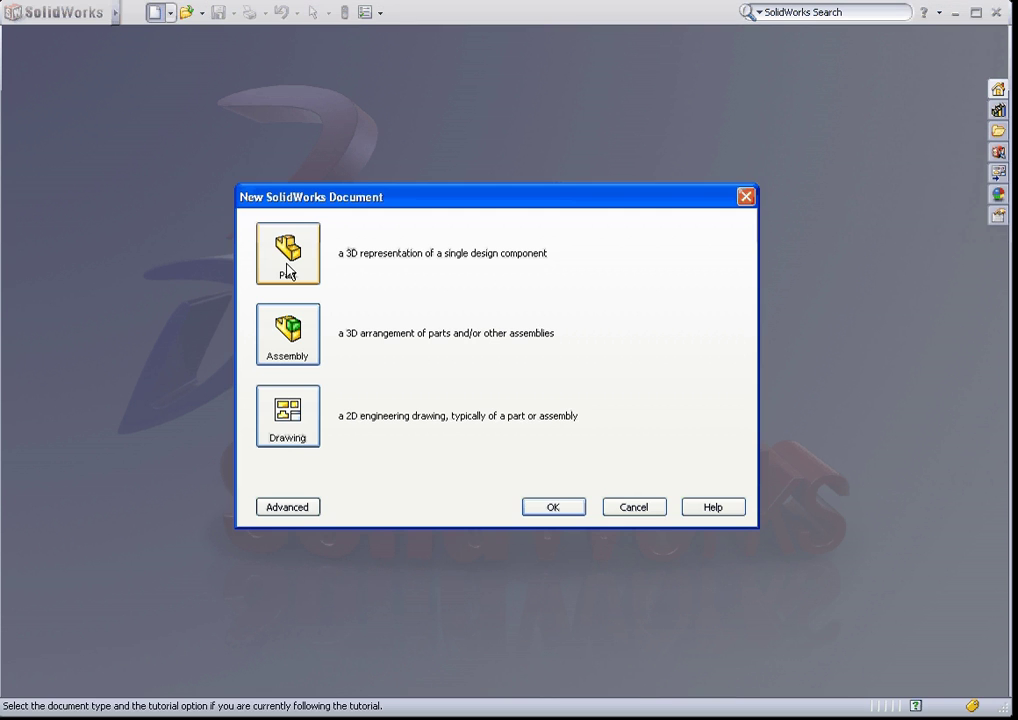
pyautogui.doubleClick(287, 257)
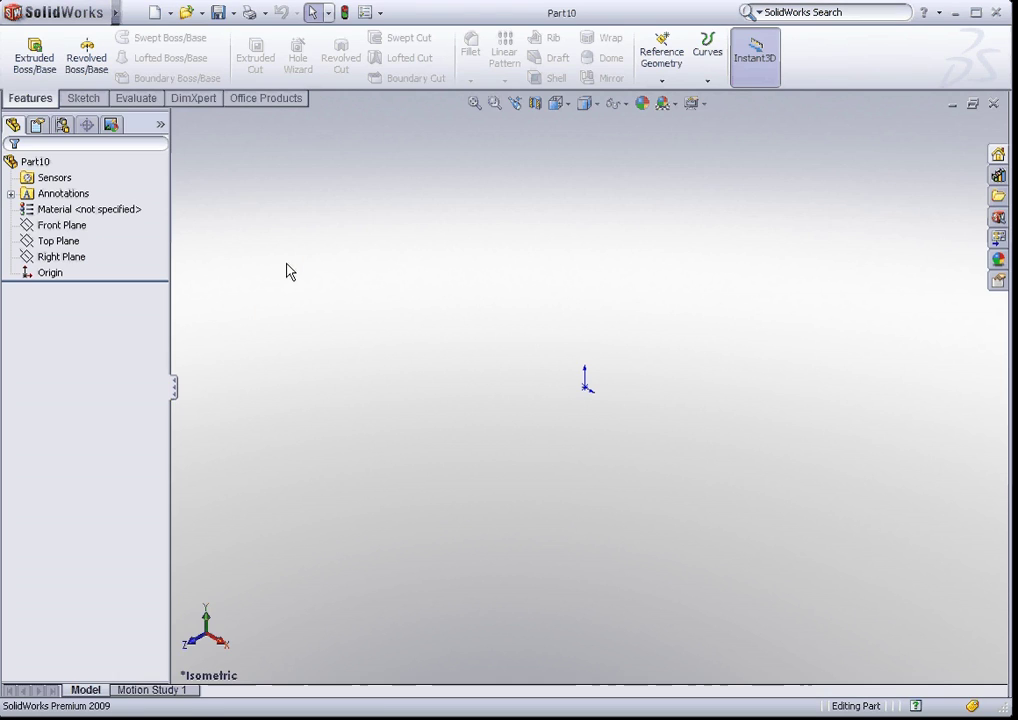
pyautogui.click(60, 241)
pyautogui.click(66, 227)
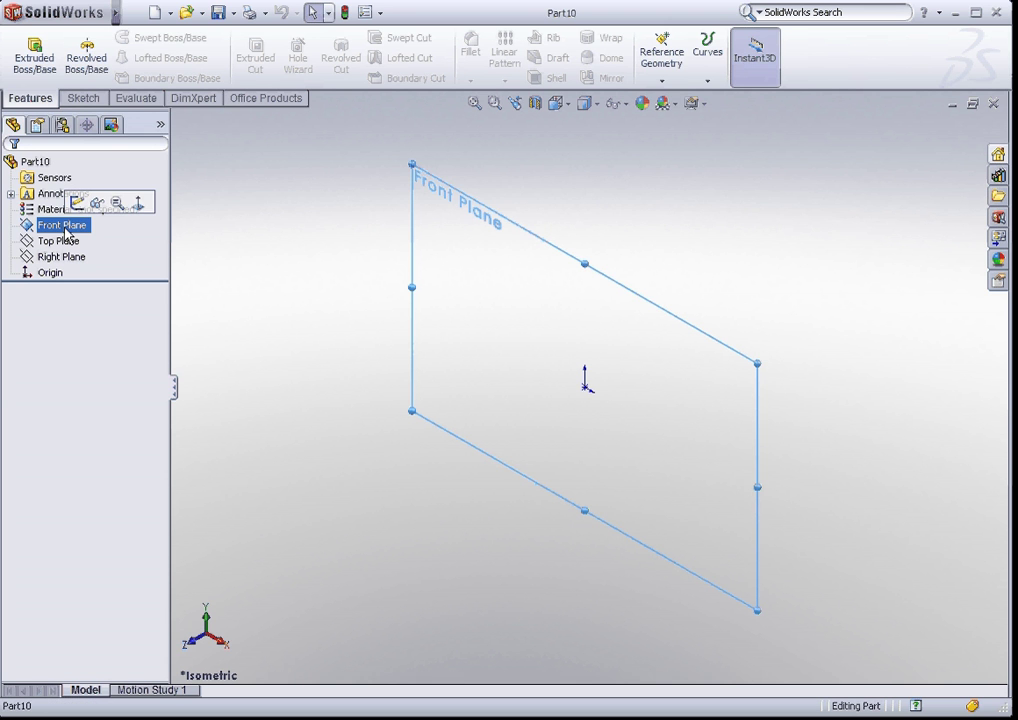
pyautogui.click(80, 99)
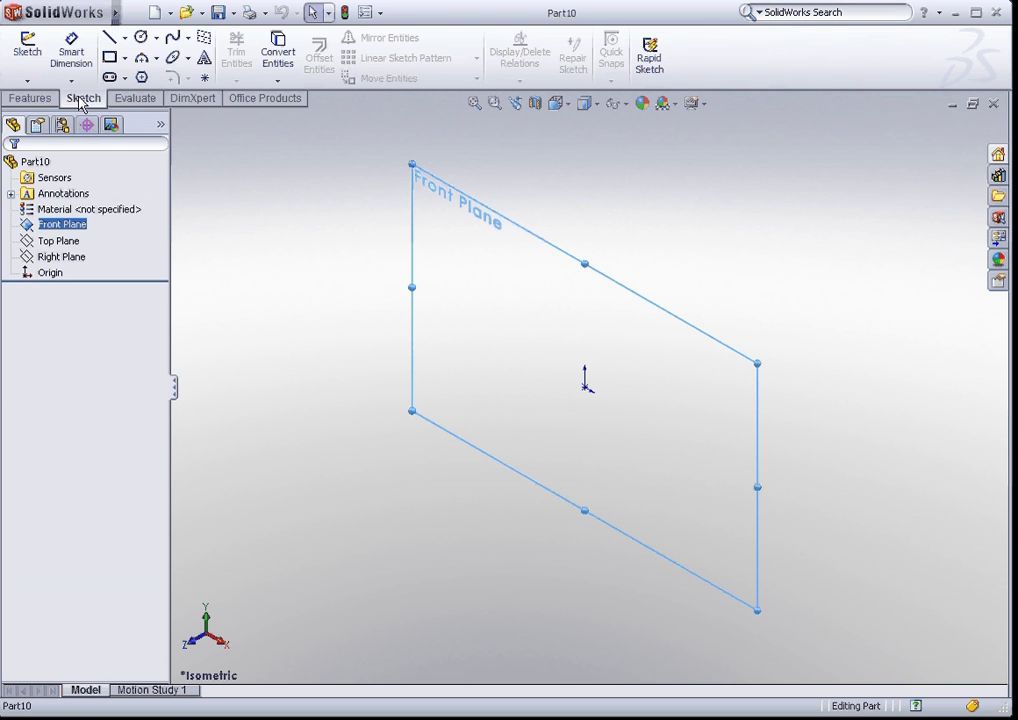
pyautogui.click(33, 55)
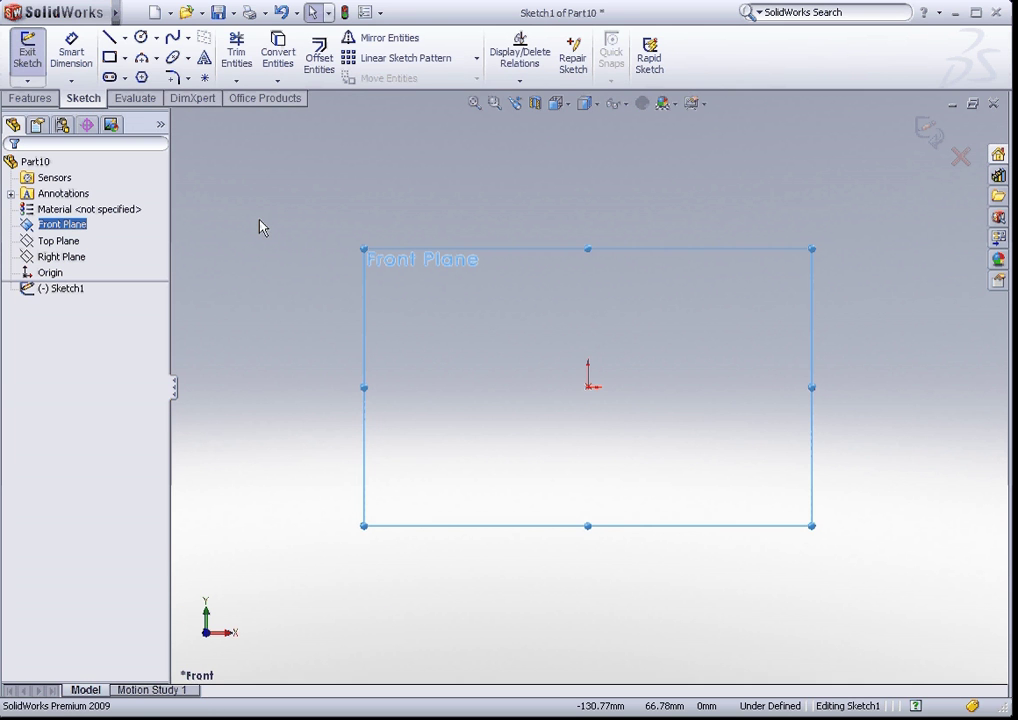
# - Draw a horizontal centerline starting at the origin and running to the right
pyautogui.click(271, 173)
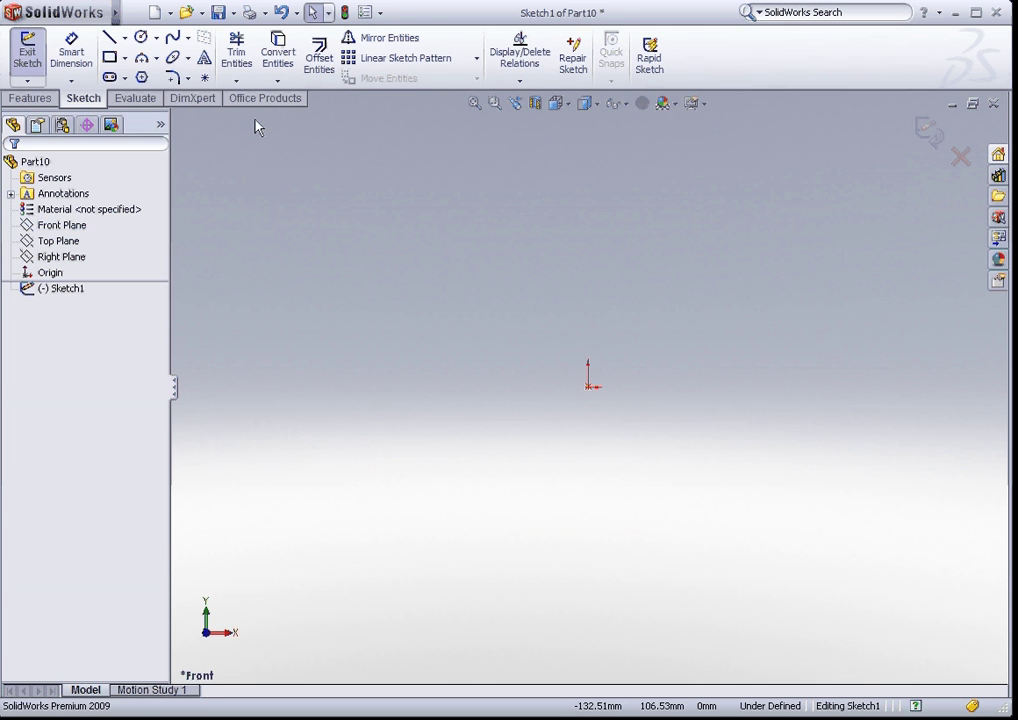
pyautogui.click(125, 40)
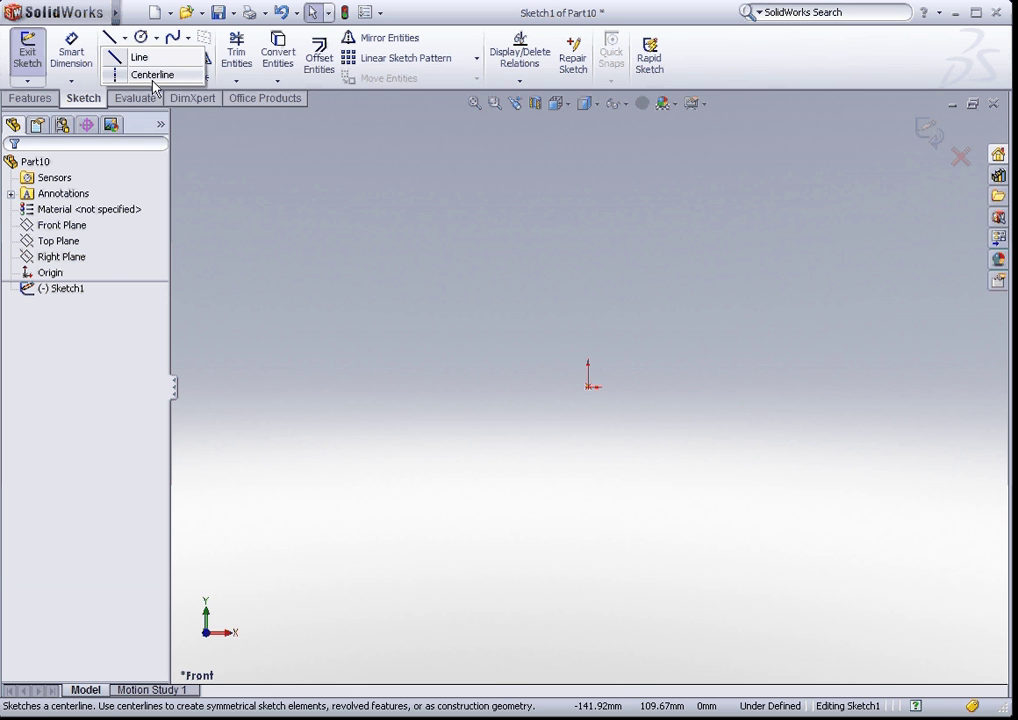
pyautogui.click(153, 79)
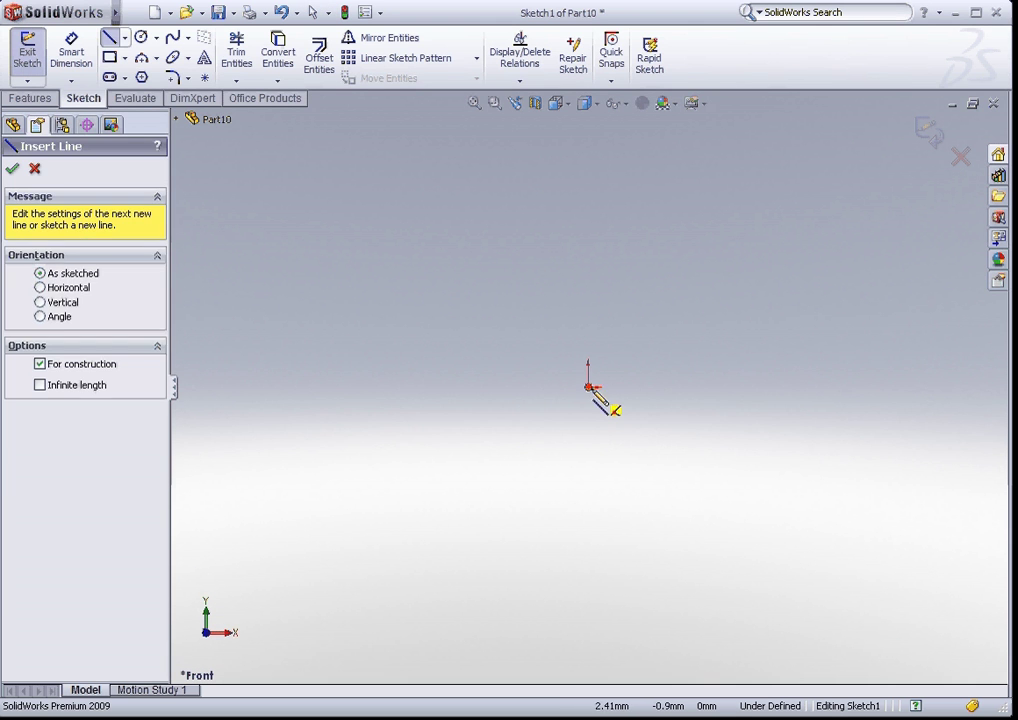
pyautogui.click(589, 386)
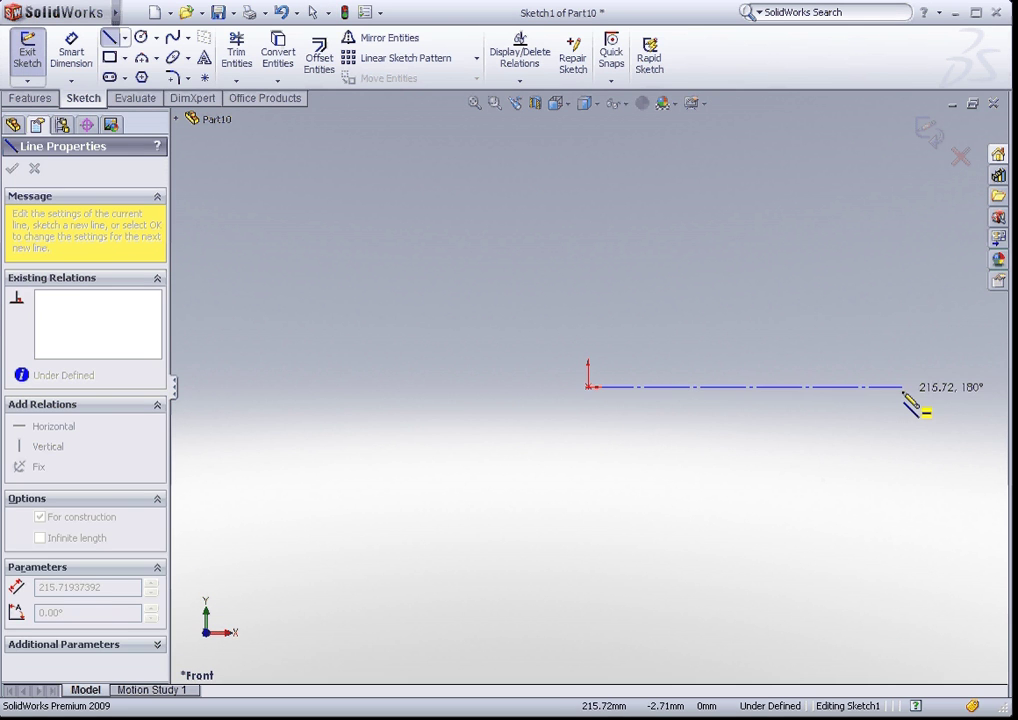
pyautogui.click(903, 388)
pyautogui.press('Escape')
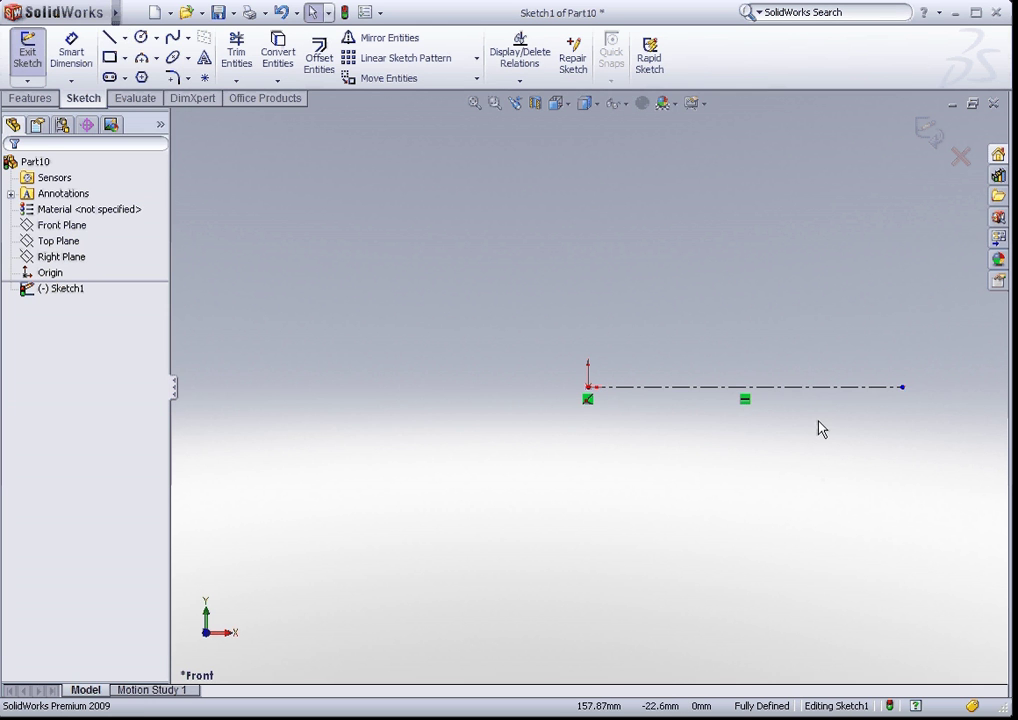
pyautogui.scroll(3, 778, 360)
pyautogui.scroll(-2, 690, 240)
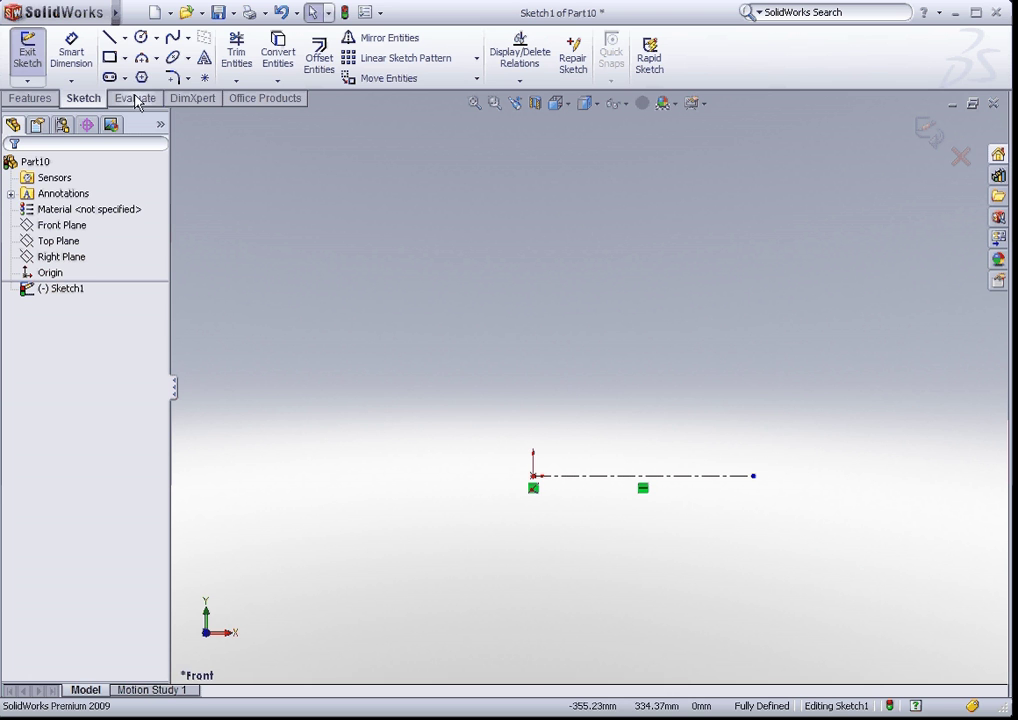
# - Draw a horizontal line of about 256.78 mm above the centerline, starting above the origin
pyautogui.click(110, 37)
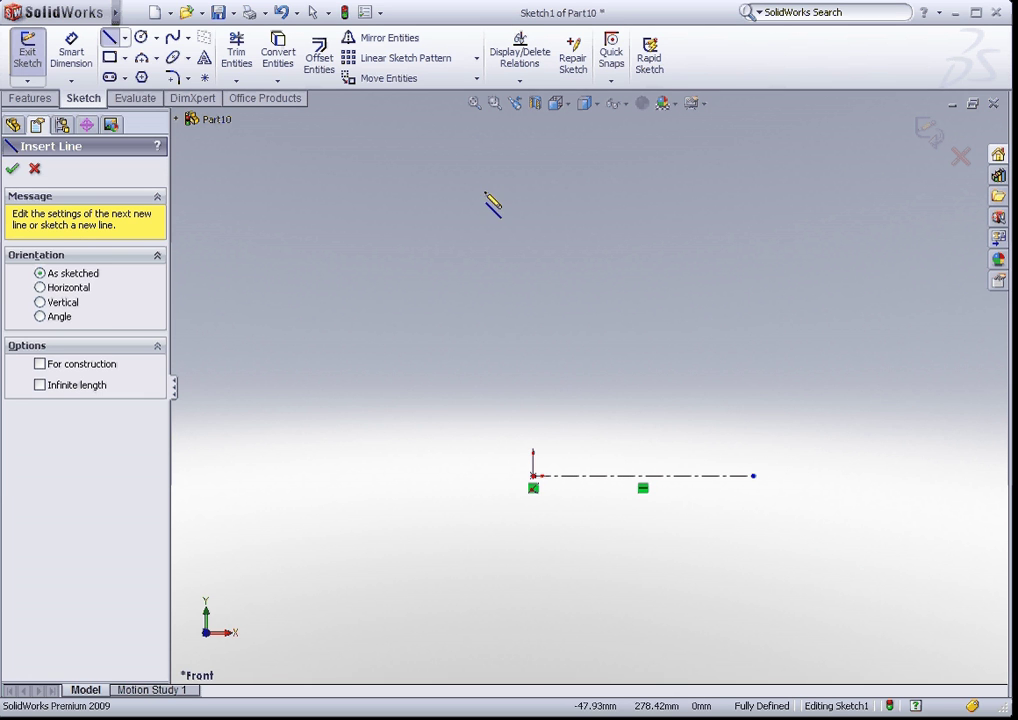
pyautogui.click(533, 264)
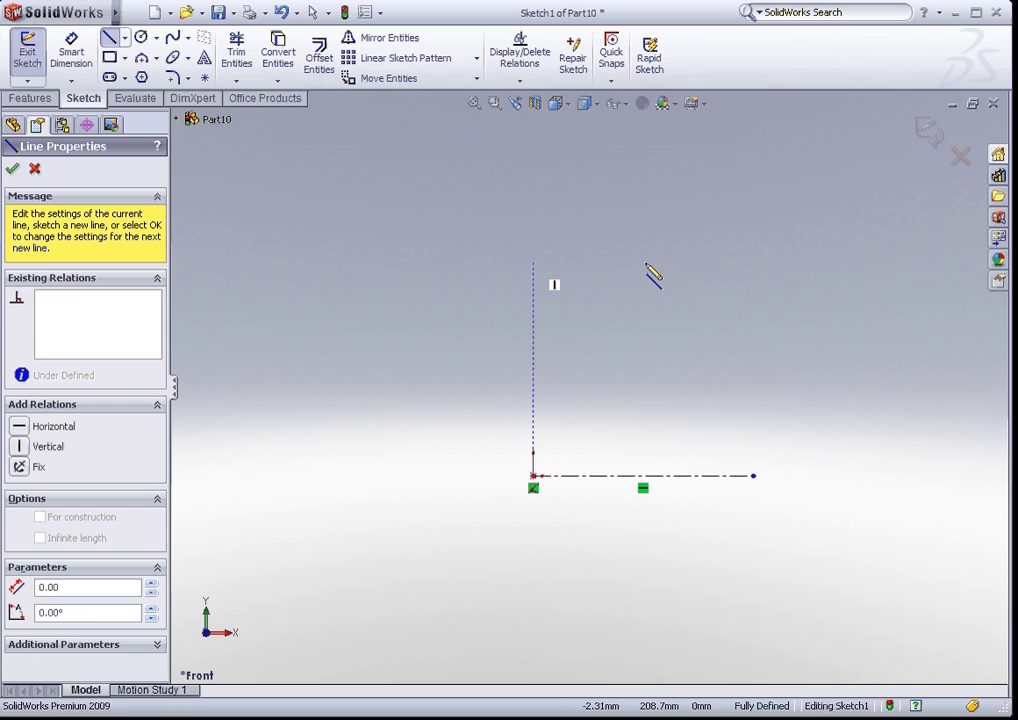
pyautogui.click(806, 263)
pyautogui.press('Escape')
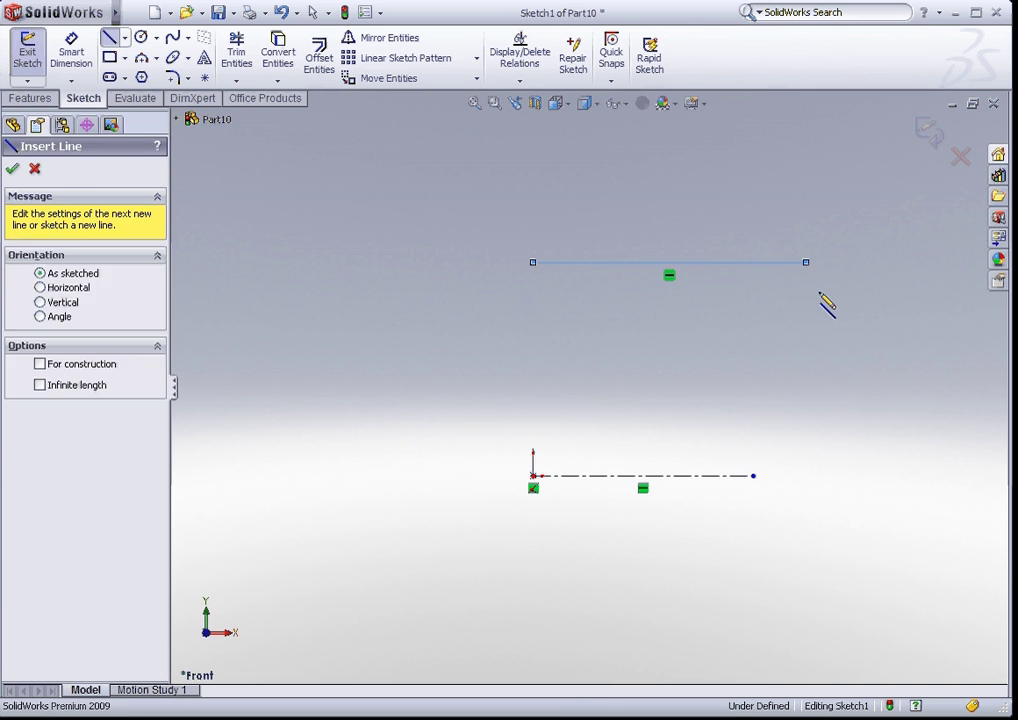
pyautogui.press('Escape')
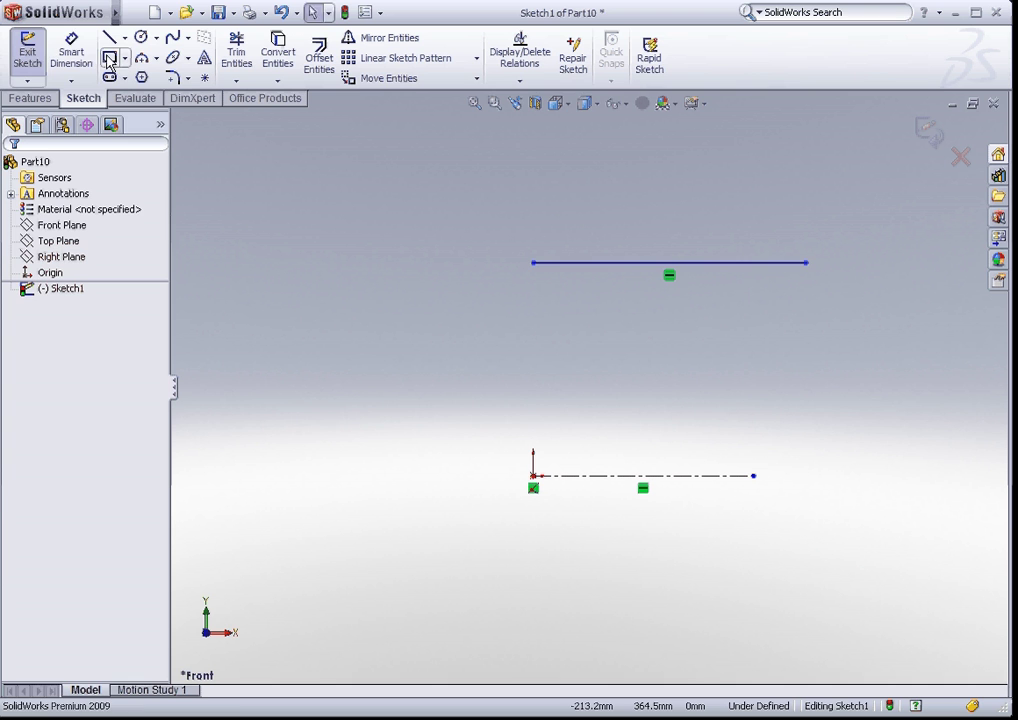
# - Dimension the upper line's length to 100 mm
pyautogui.click(71, 55)
pyautogui.click(609, 264)
pyautogui.click(652, 303)
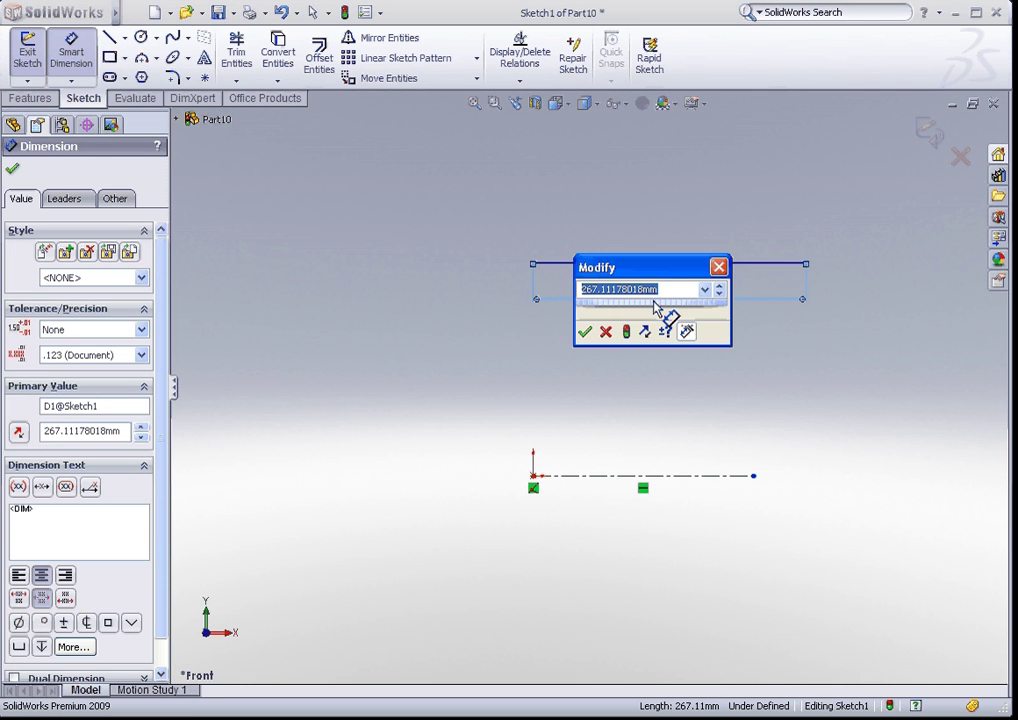
pyautogui.write('100')
pyautogui.press('Return')
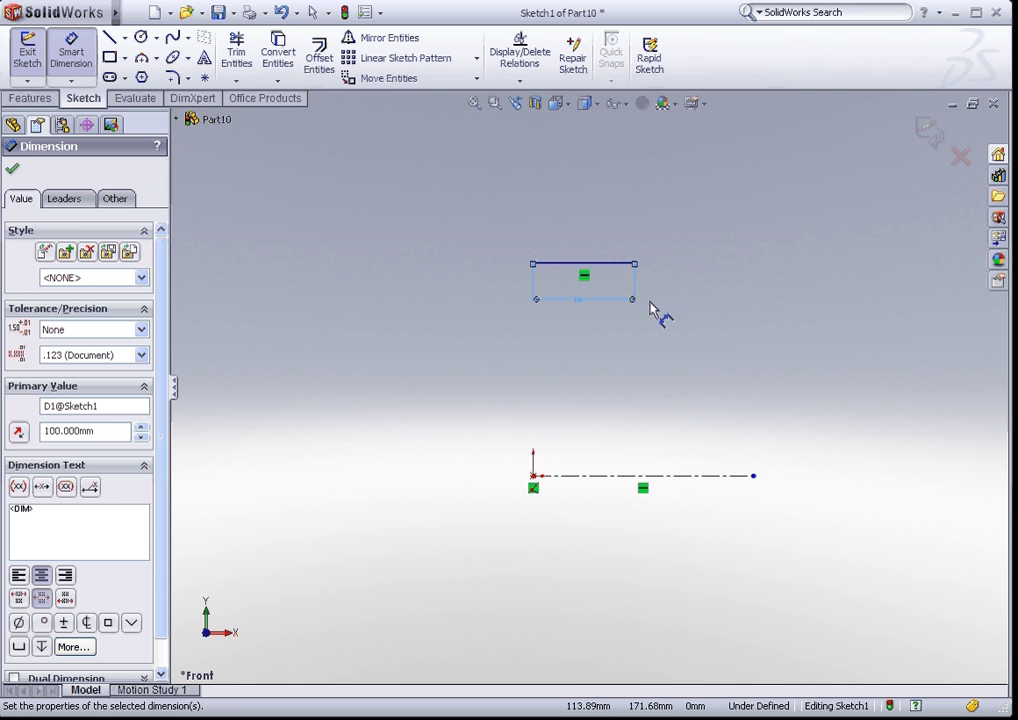
pyautogui.click(591, 318)
pyautogui.scroll(-5, 586, 309)
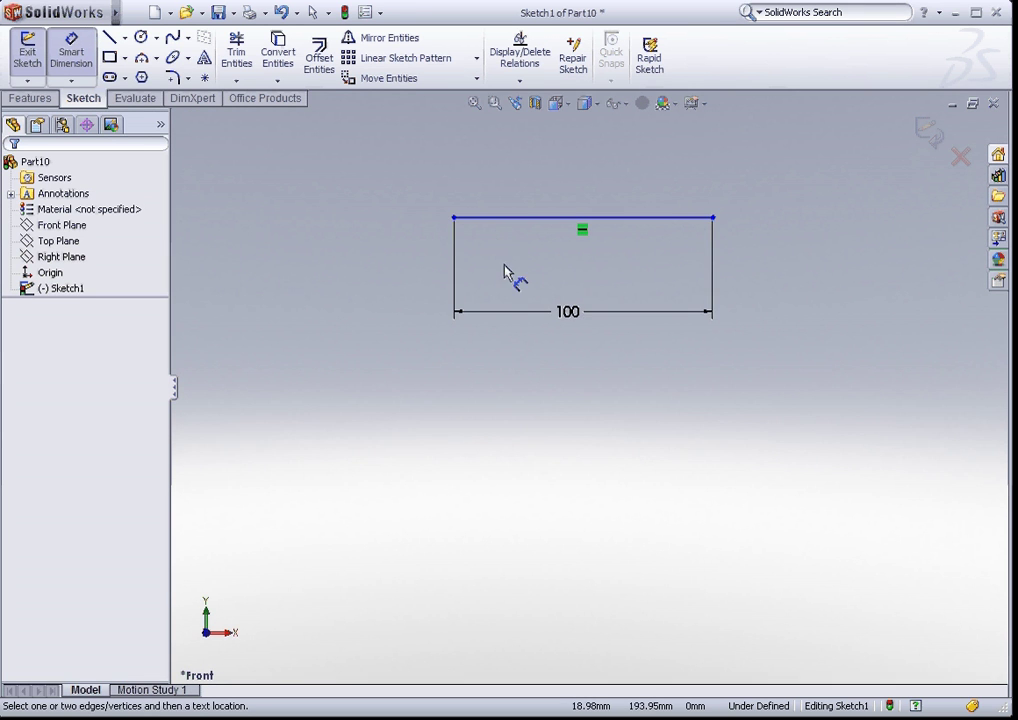
pyautogui.scroll(3, 507, 341)
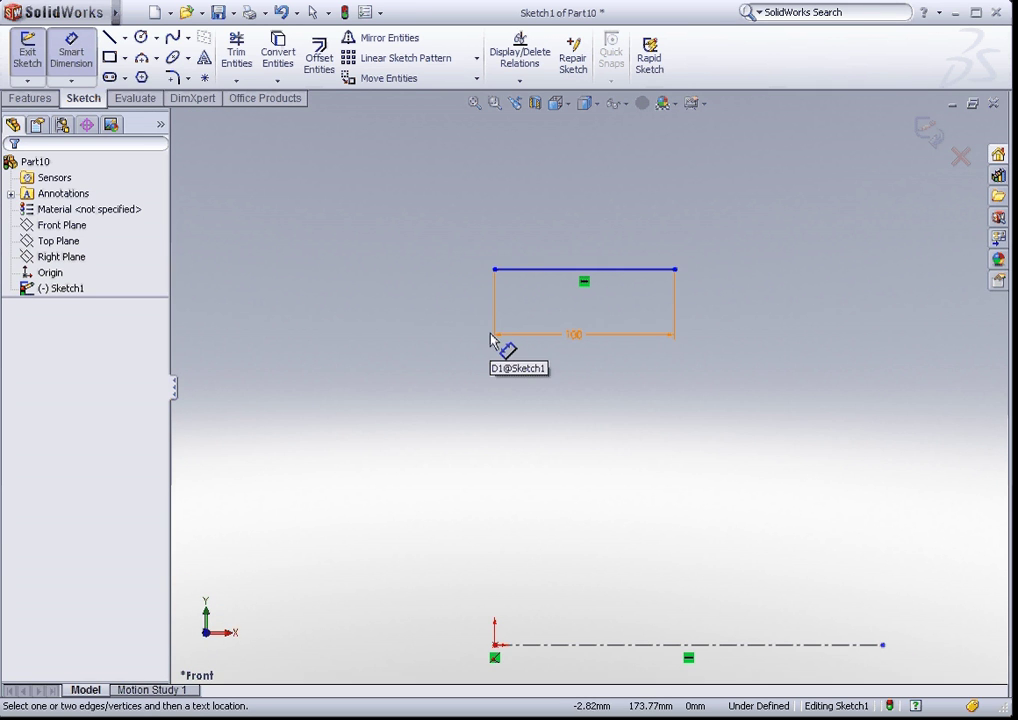
# - Set the distance between the upper line and the centerline to 155 mm
pyautogui.click(537, 270)
pyautogui.click(545, 645)
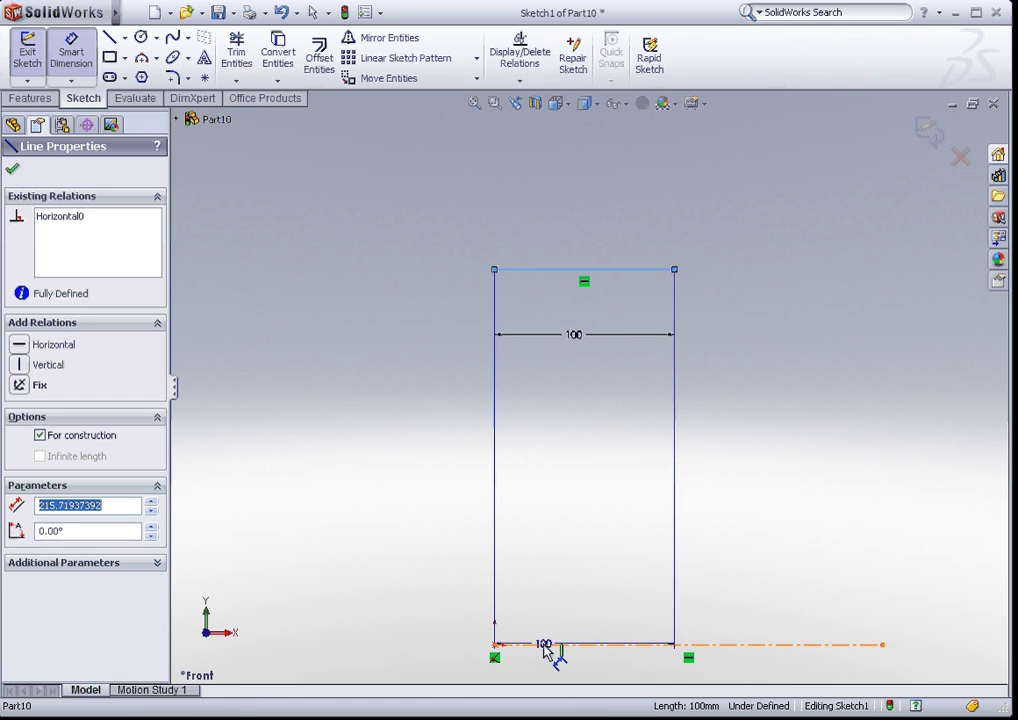
pyautogui.click(373, 484)
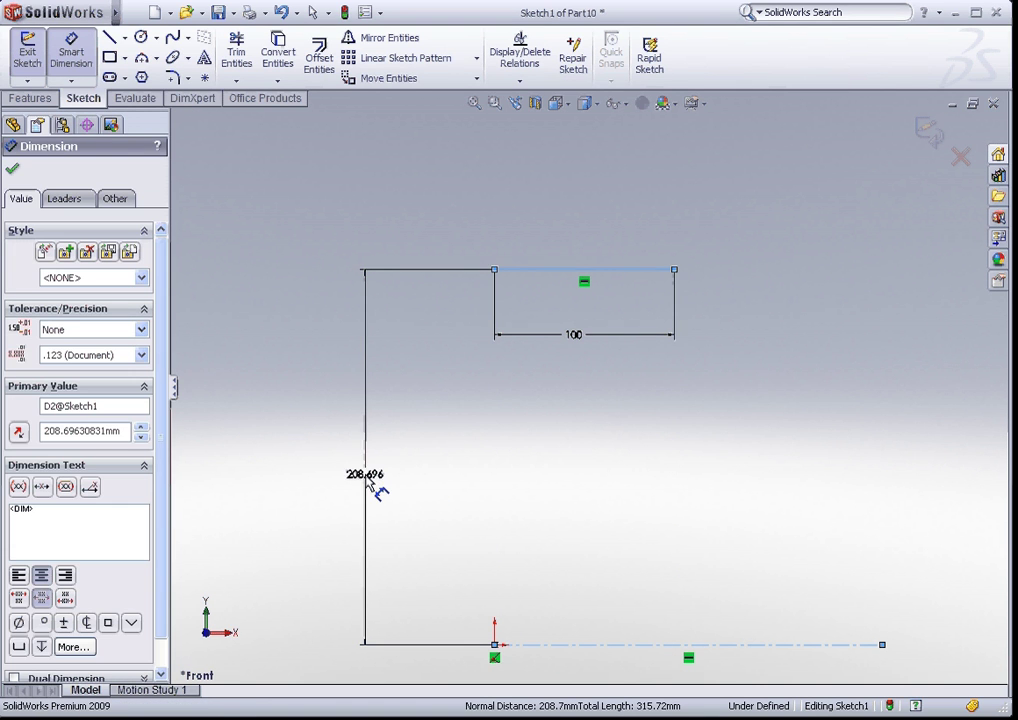
pyautogui.write('155')
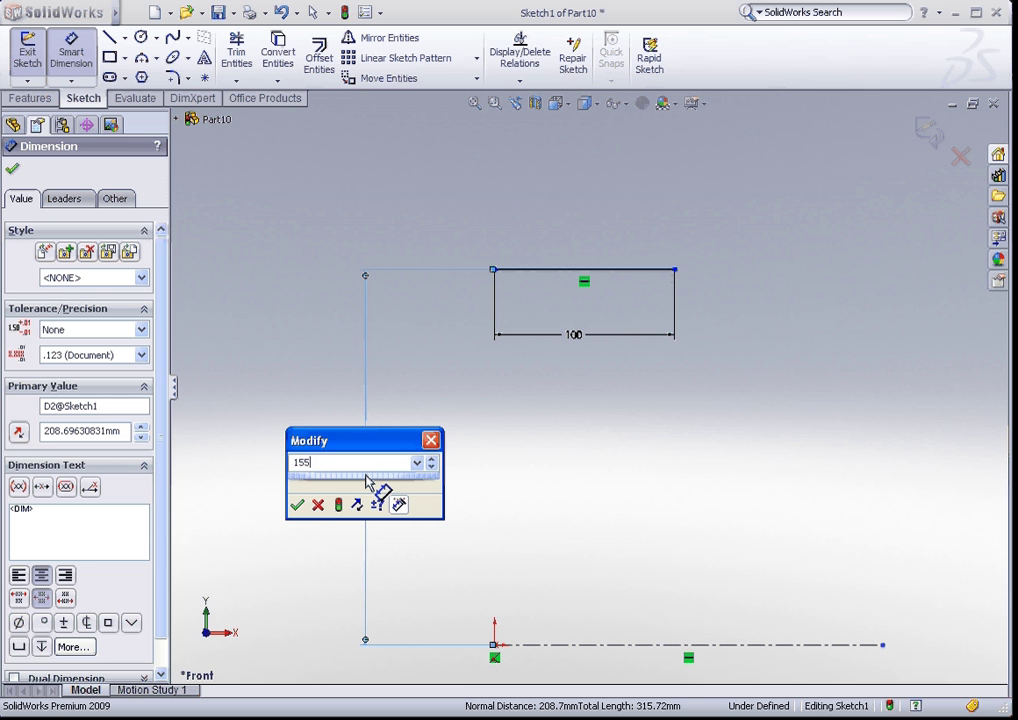
pyautogui.press('Return')
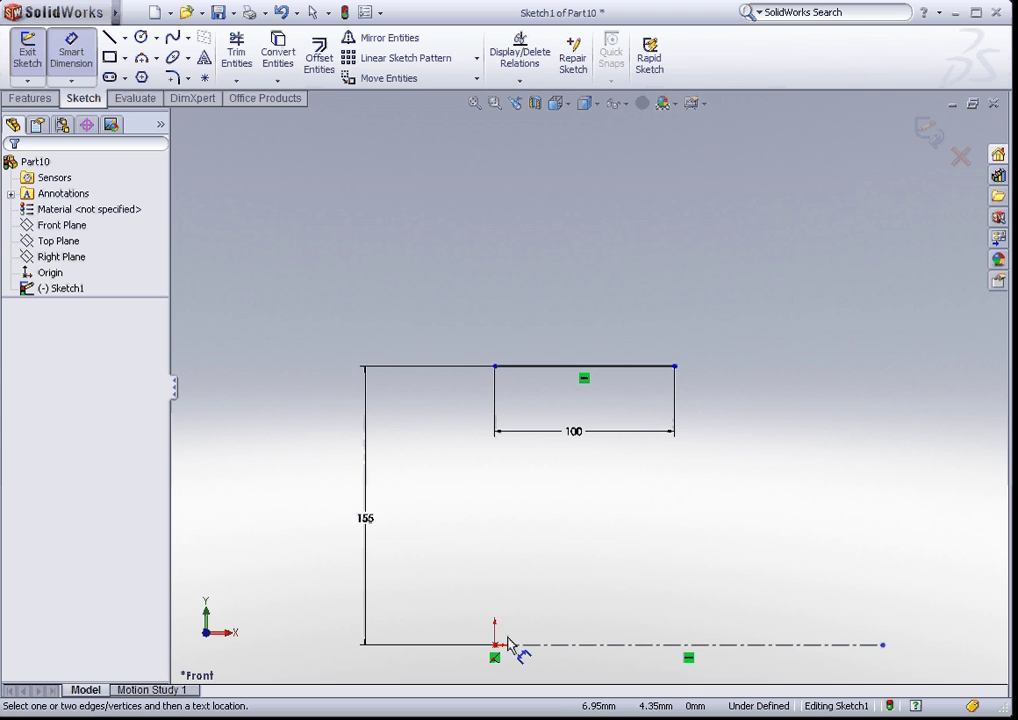
pyautogui.press('Escape')
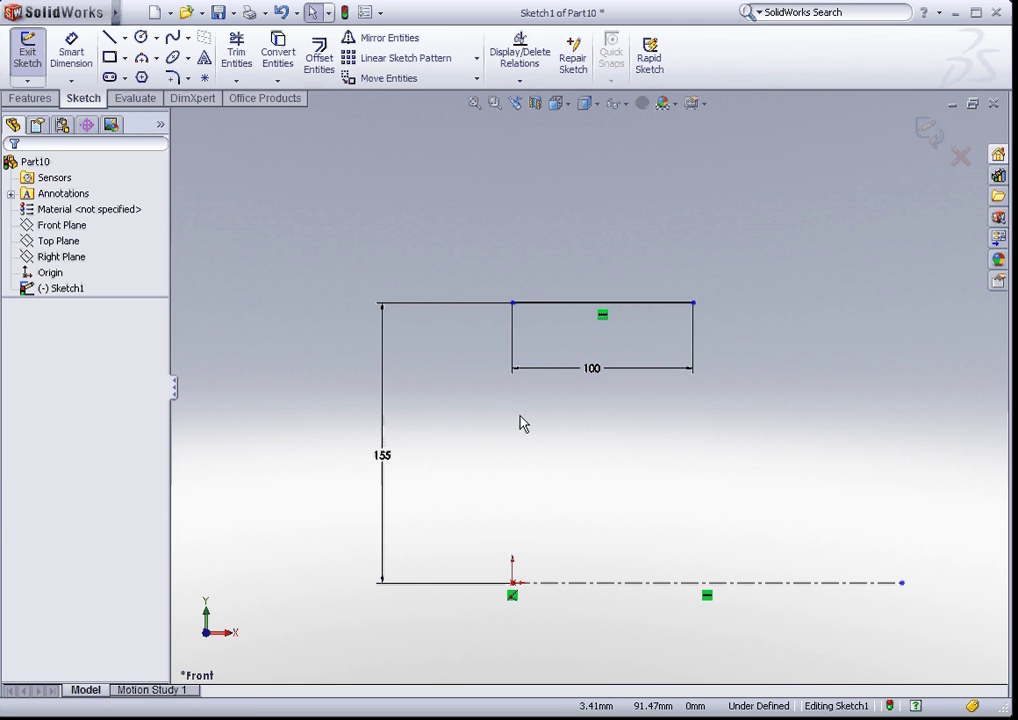
# - Align the upper line's left endpoint vertically with the origin
pyautogui.click(512, 304)
pyautogui.keyDown('ctrl'); pyautogui.click(512, 584); pyautogui.keyUp('ctrl')
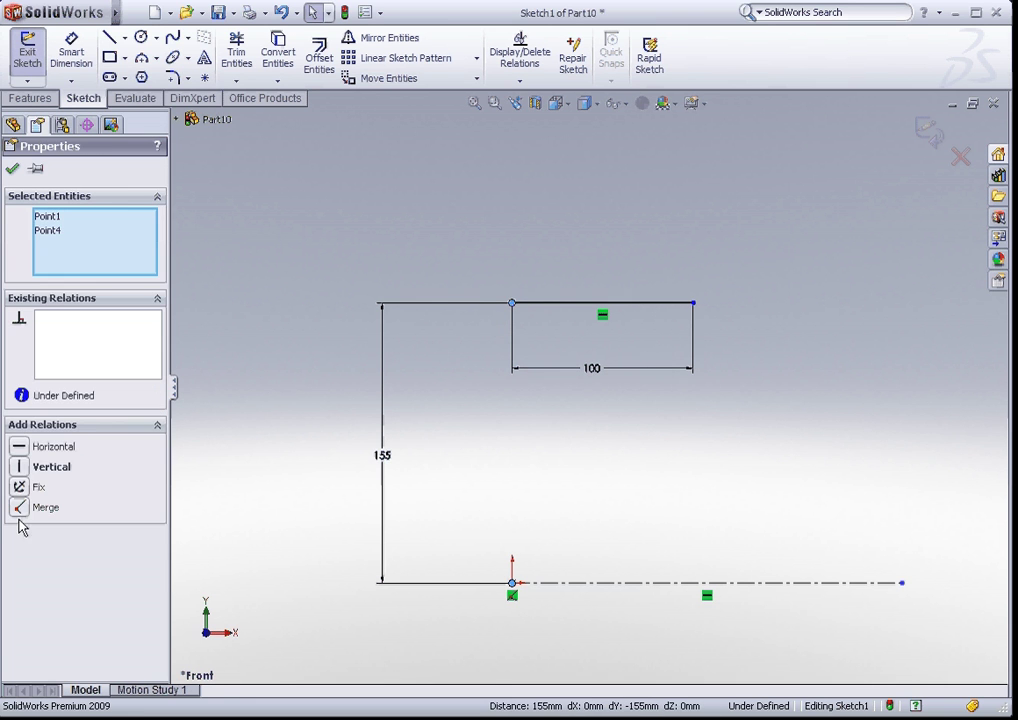
pyautogui.click(40, 466)
pyautogui.click(352, 250)
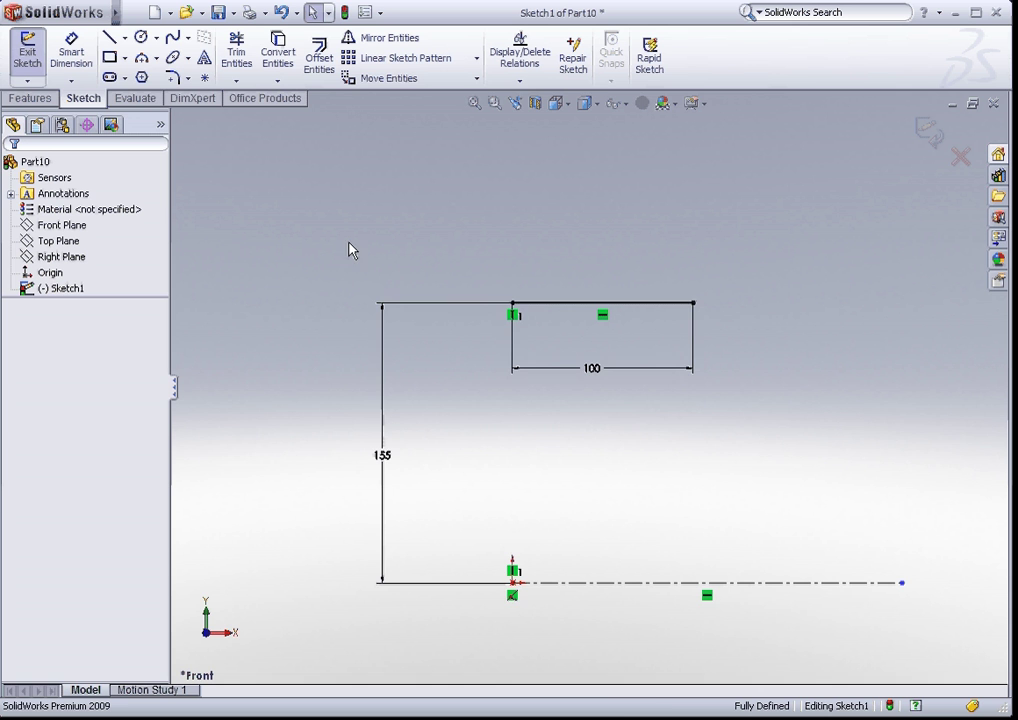
pyautogui.scroll(-2, 597, 249)
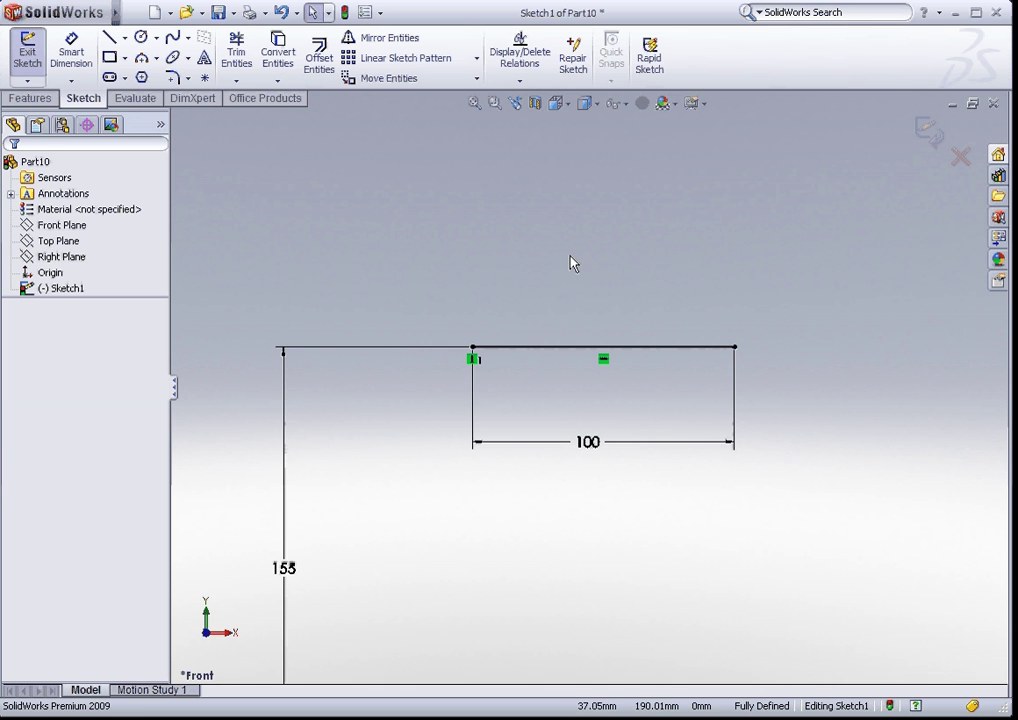
pyautogui.scroll(-1, 570, 261)
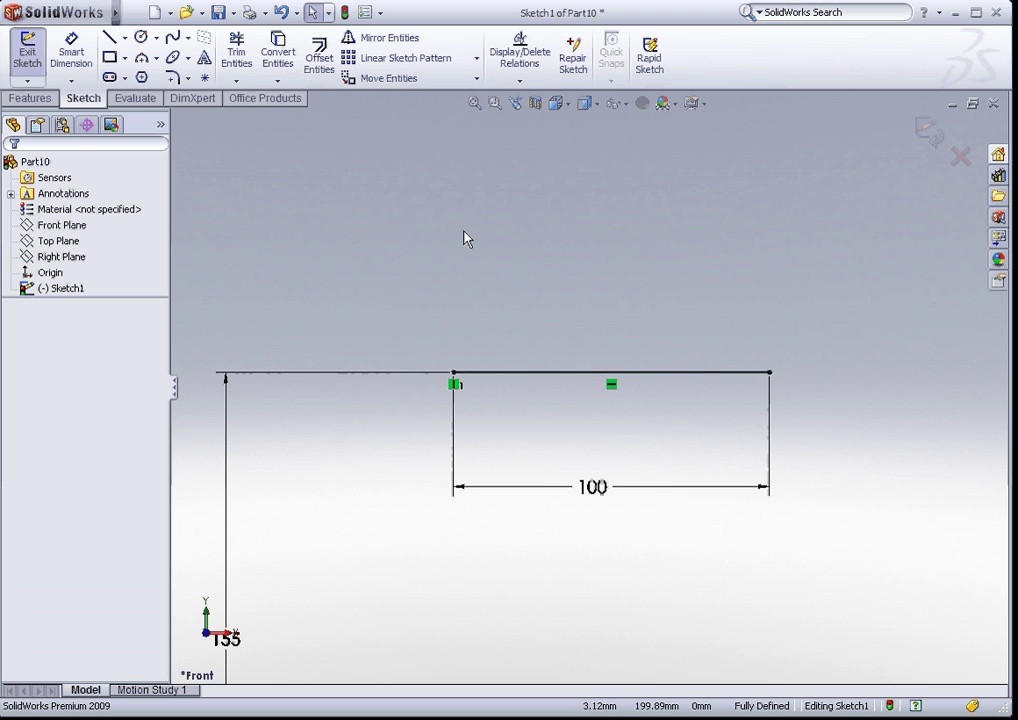
# - Draw the left, top and right sides to close a rectangle on the 100 mm line
pyautogui.click(109, 37)
pyautogui.click(454, 373)
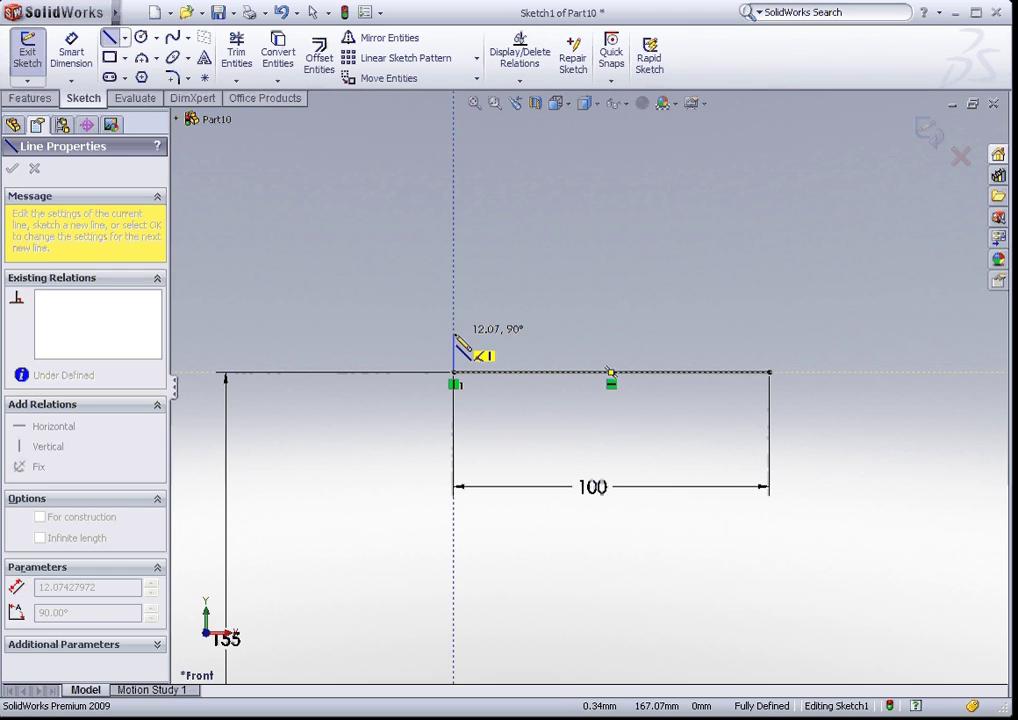
pyautogui.click(454, 260)
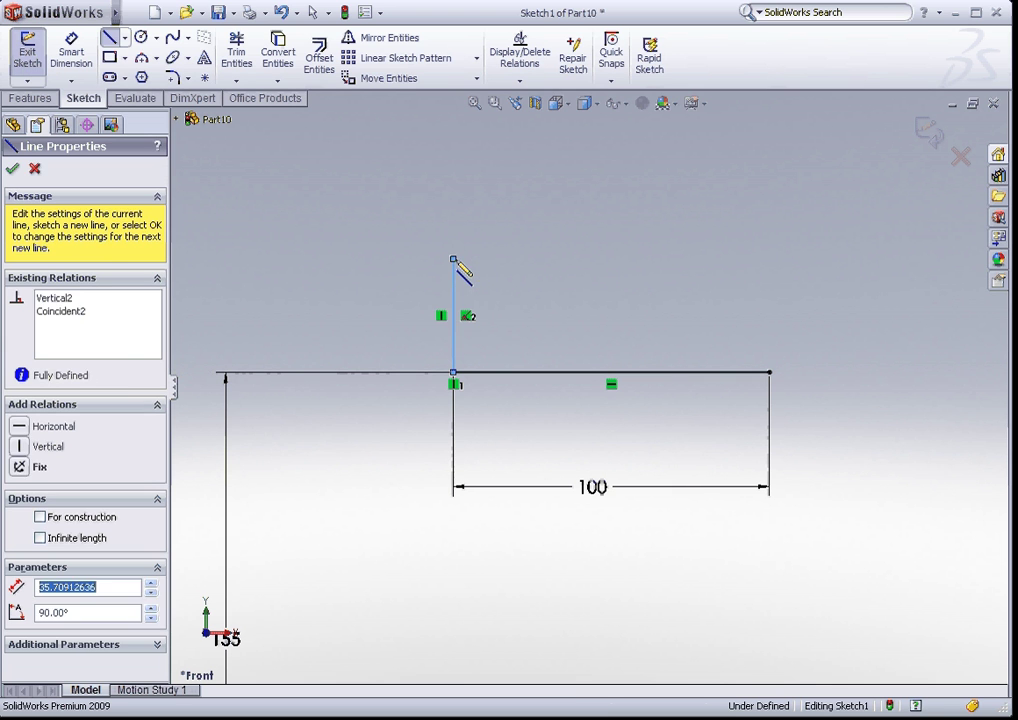
pyautogui.click(769, 260)
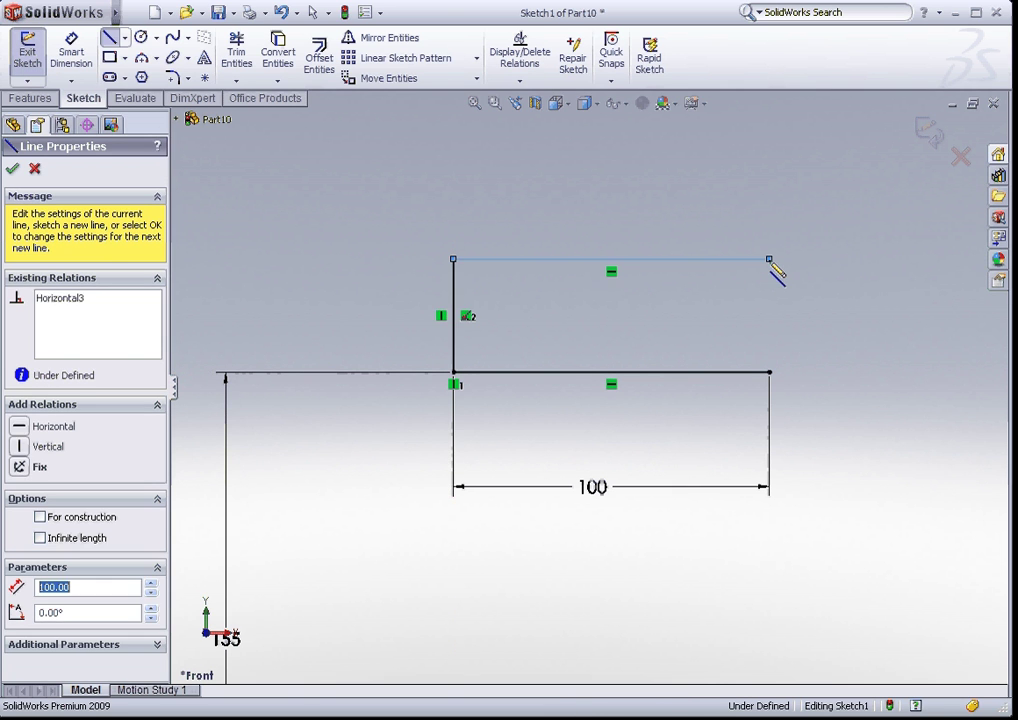
pyautogui.click(769, 373)
pyautogui.press('Escape')
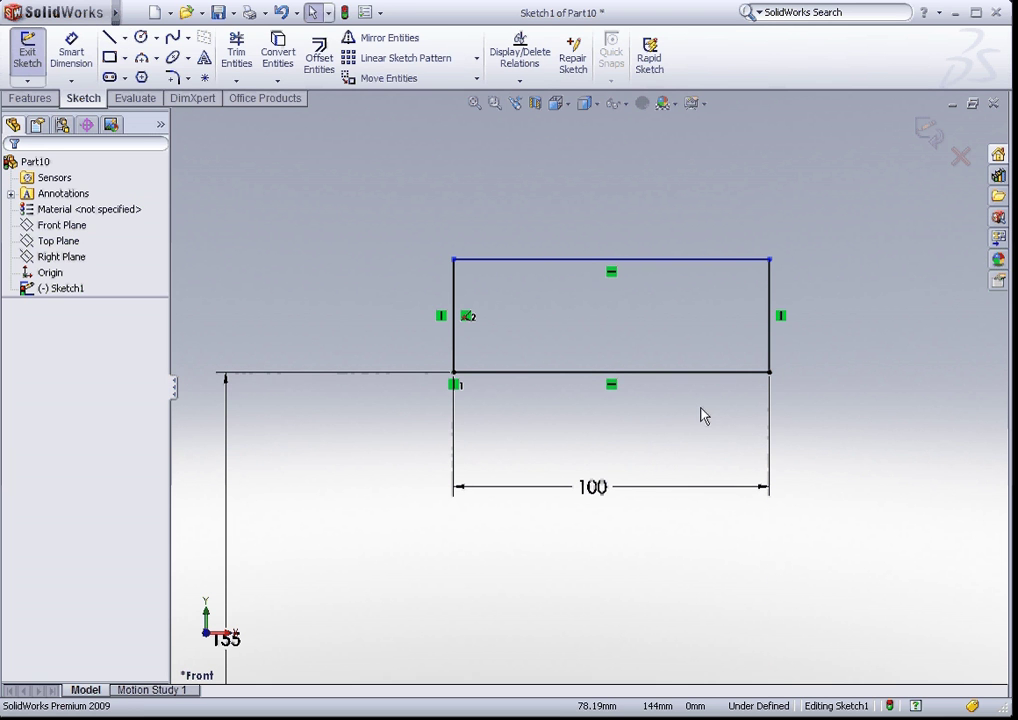
# - Dimension the rectangle's height between its top and bottom edges to 30 mm
pyautogui.click(71, 57)
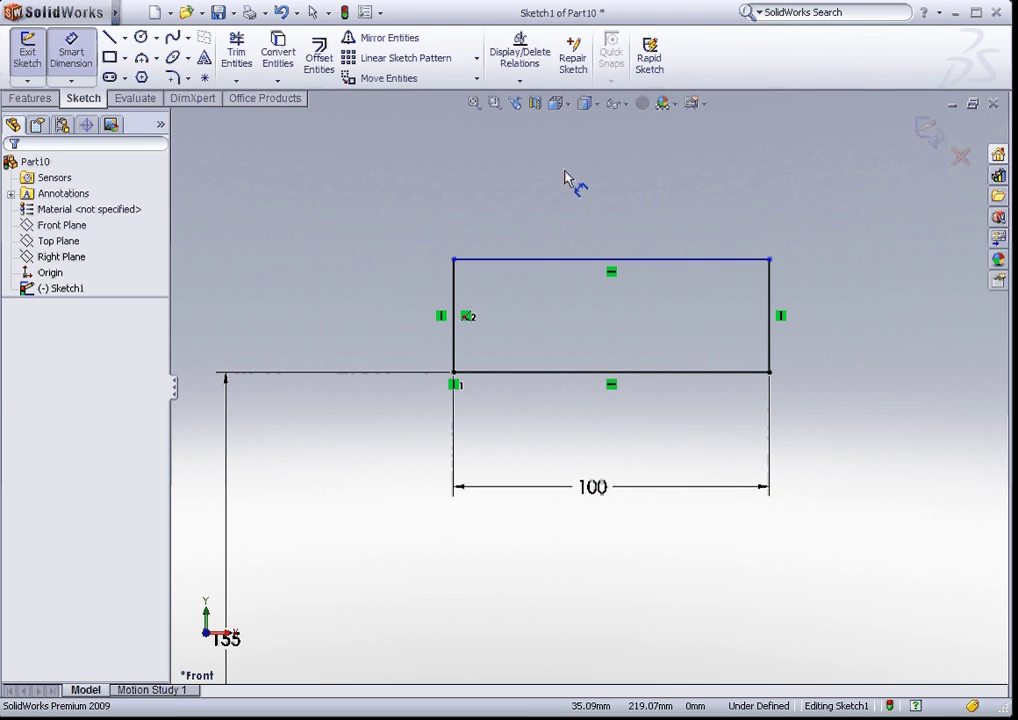
pyautogui.click(625, 260)
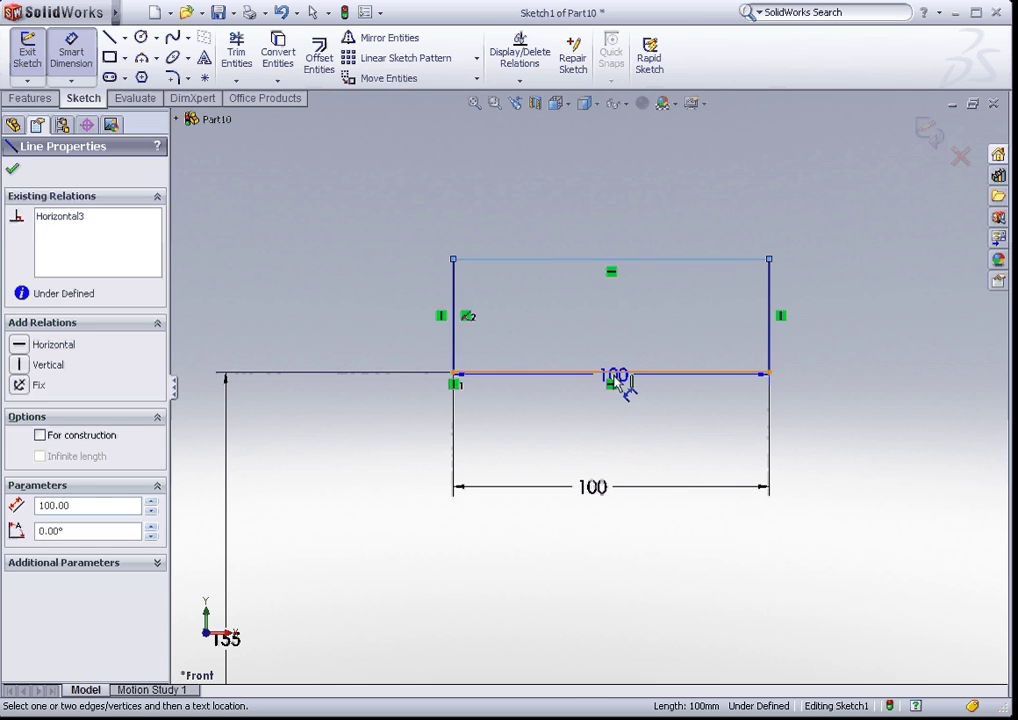
pyautogui.click(630, 372)
pyautogui.click(833, 325)
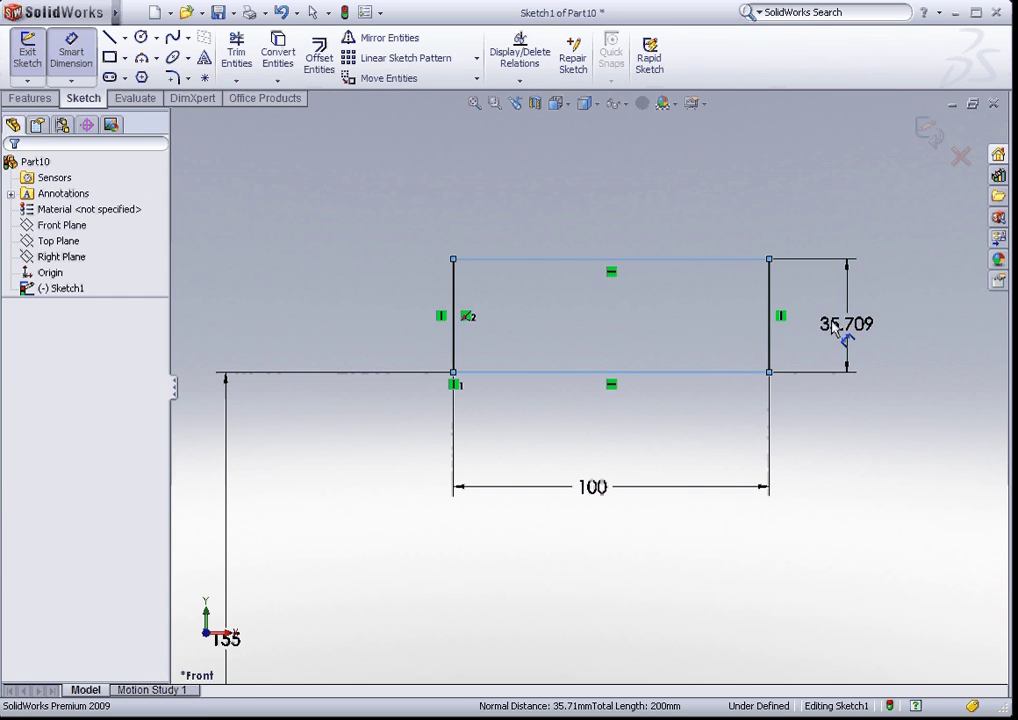
pyautogui.click(833, 325)
pyautogui.write('30')
pyautogui.press('Return')
pyautogui.click(868, 250)
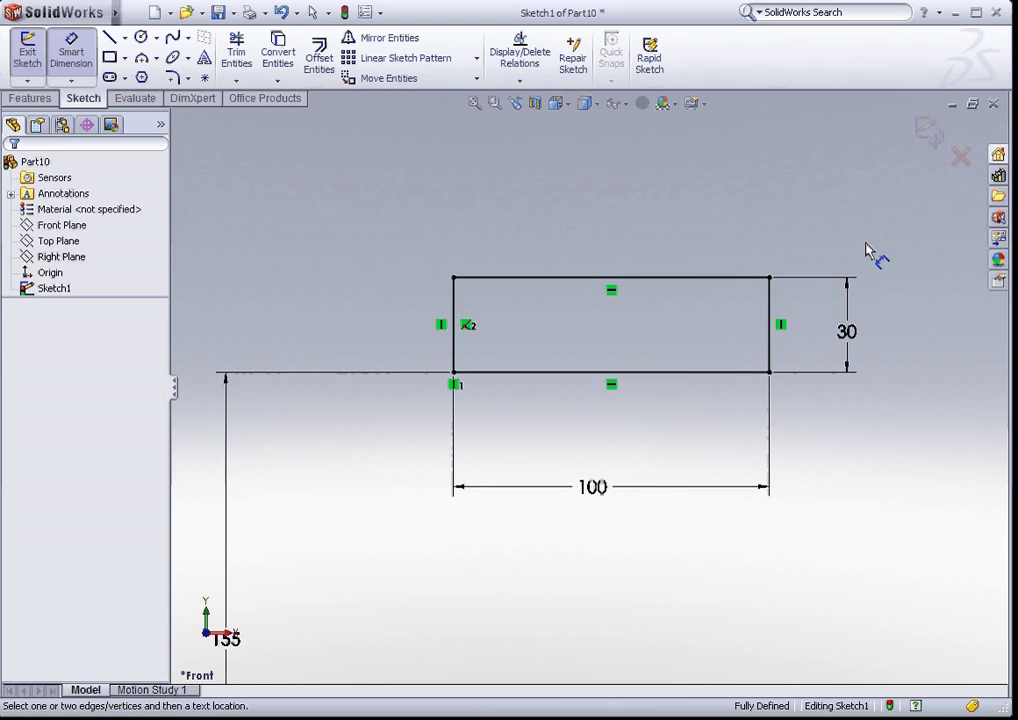
pyautogui.press('Escape')
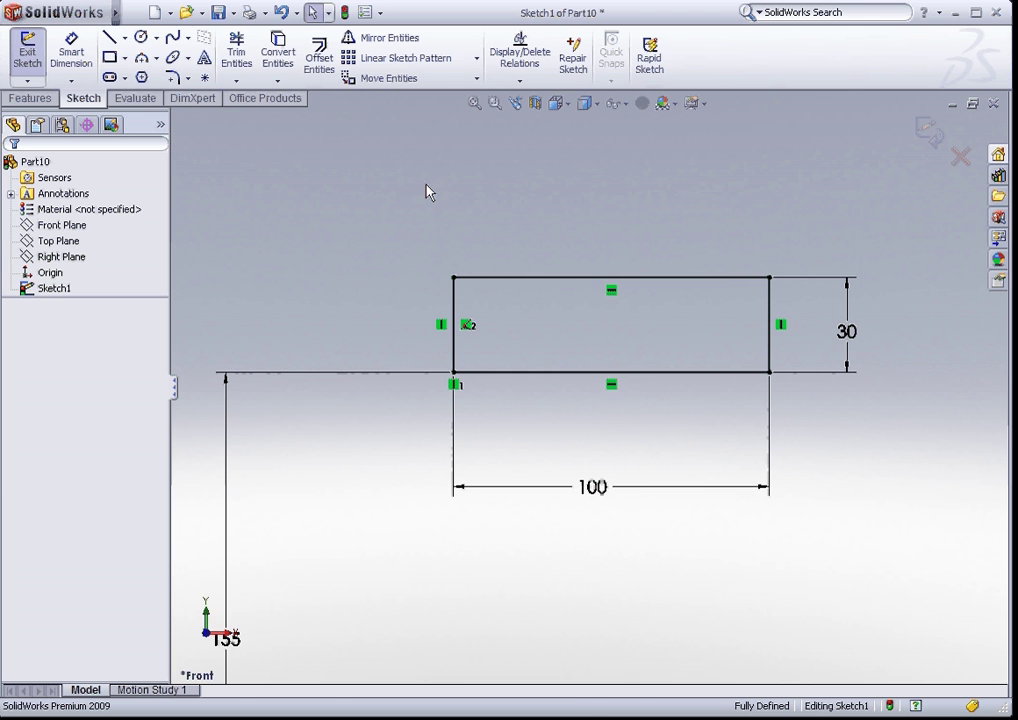
# - Fillet the rectangle's top-left and top-right corners with a 25 mm radius
pyautogui.click(175, 81)
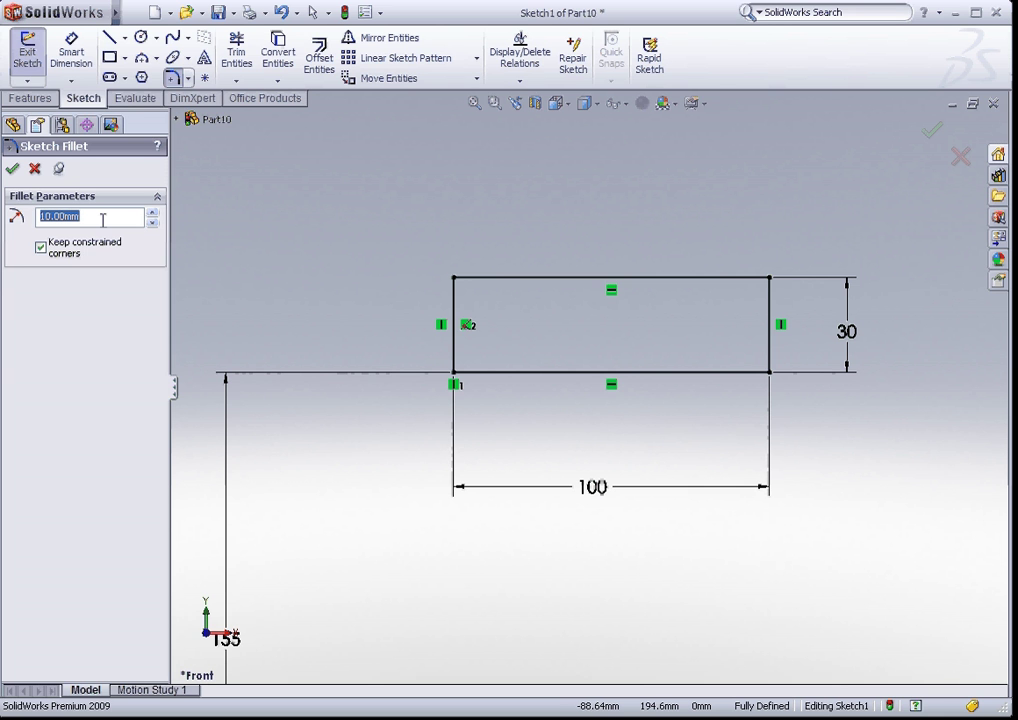
pyautogui.write('25')
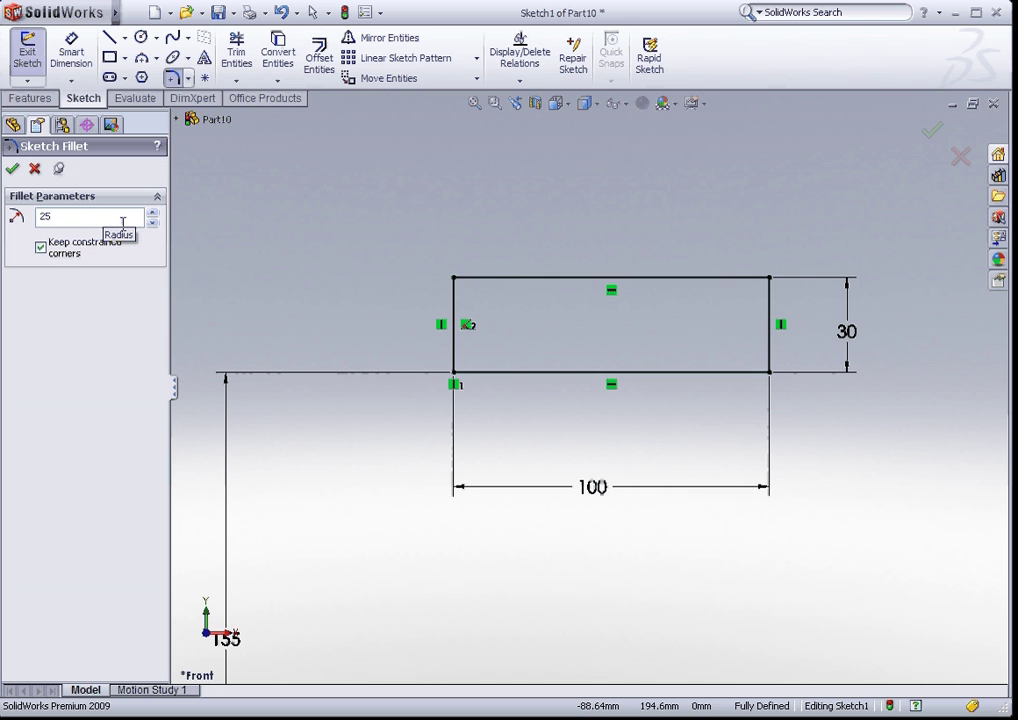
pyautogui.press('Return')
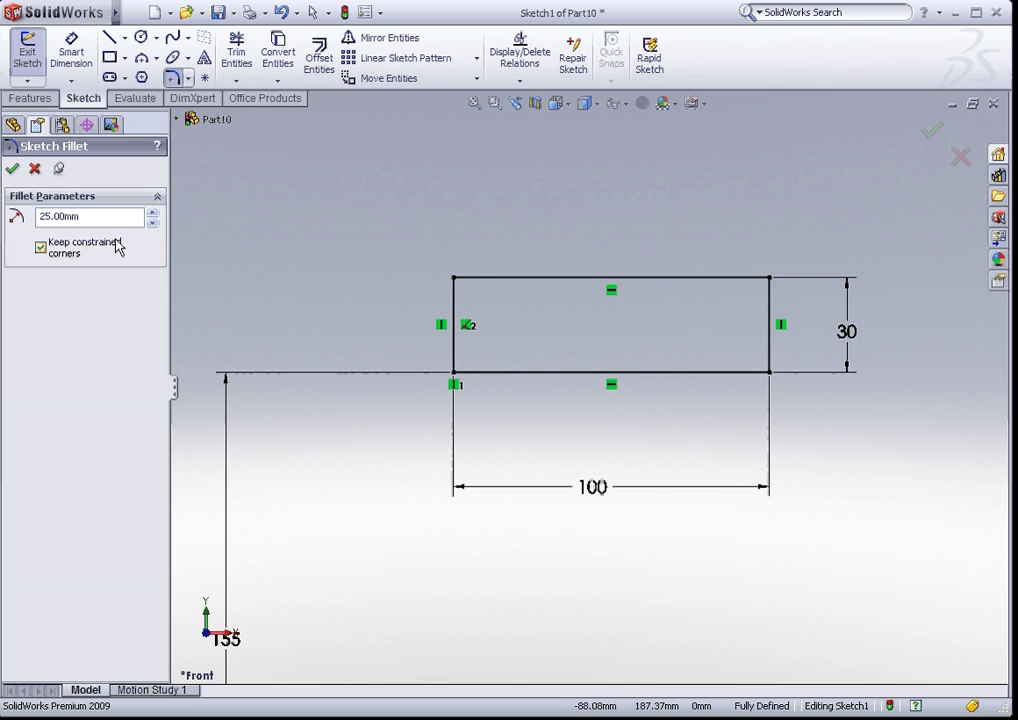
pyautogui.click(454, 280)
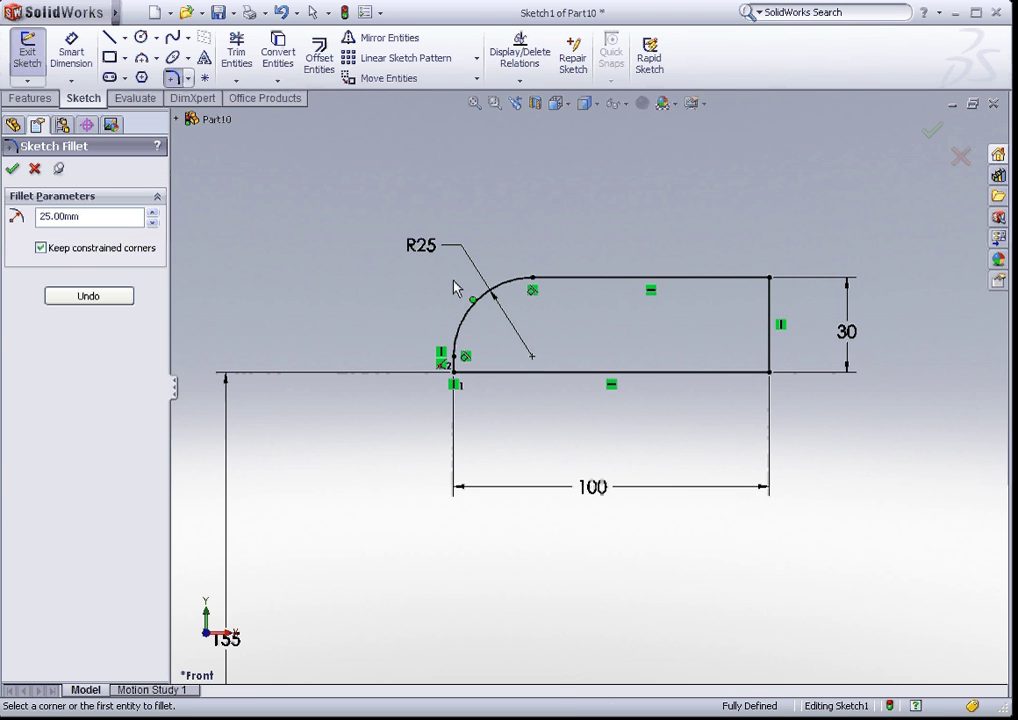
pyautogui.click(770, 279)
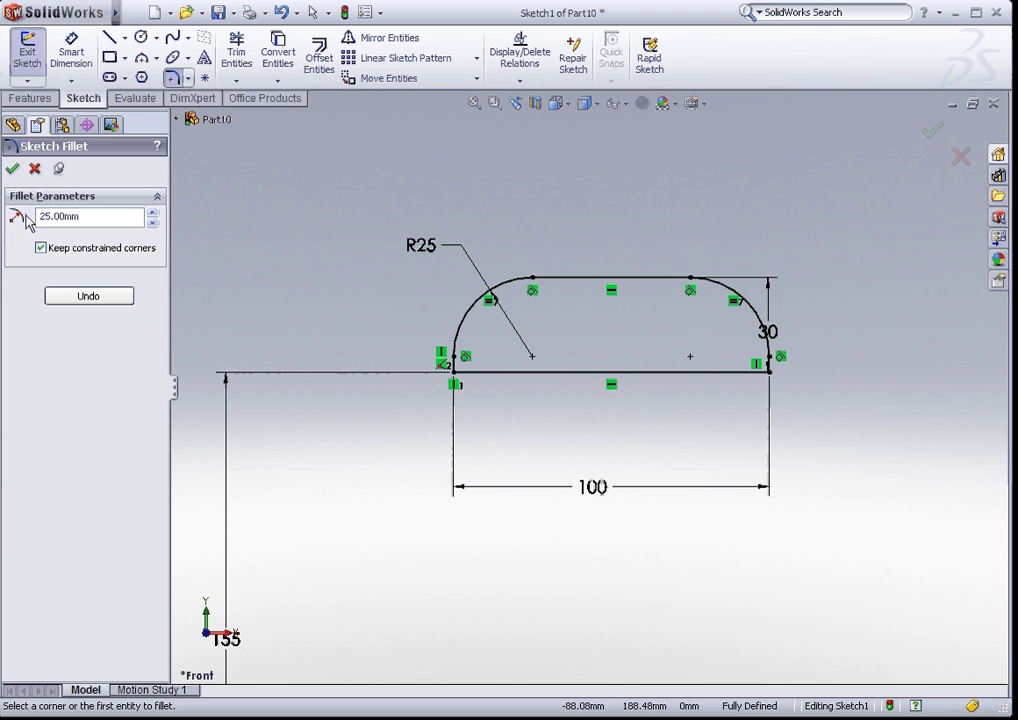
# - Round the profile's bottom-left and bottom-right corners with 2.5 mm sketch fillets
pyautogui.click(12, 168)
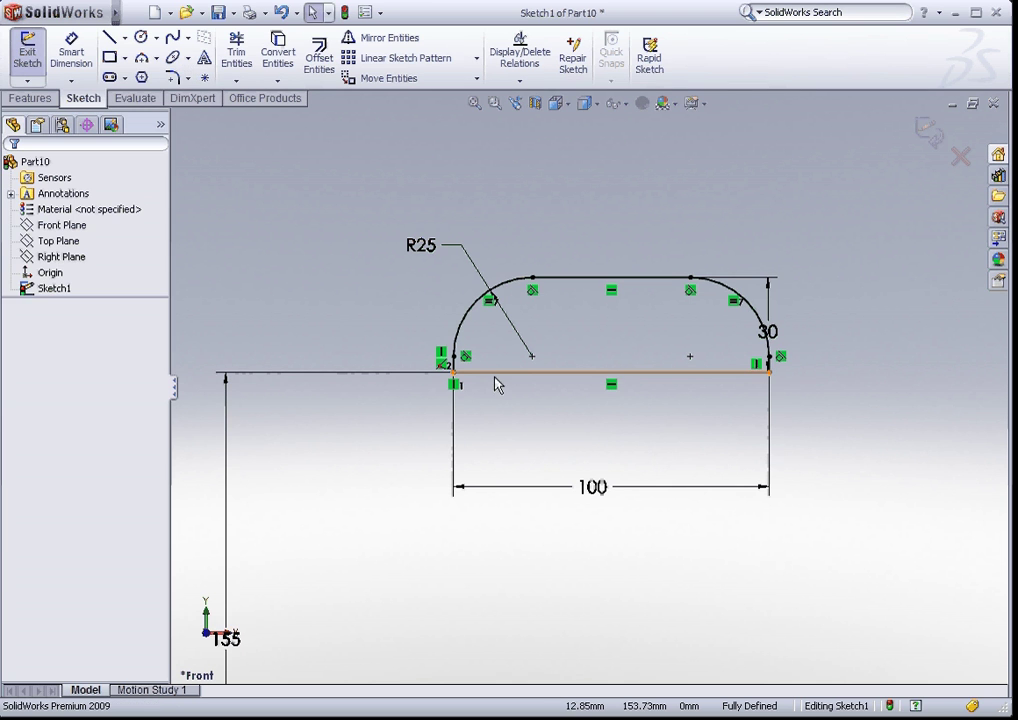
pyautogui.scroll(-2, 500, 388)
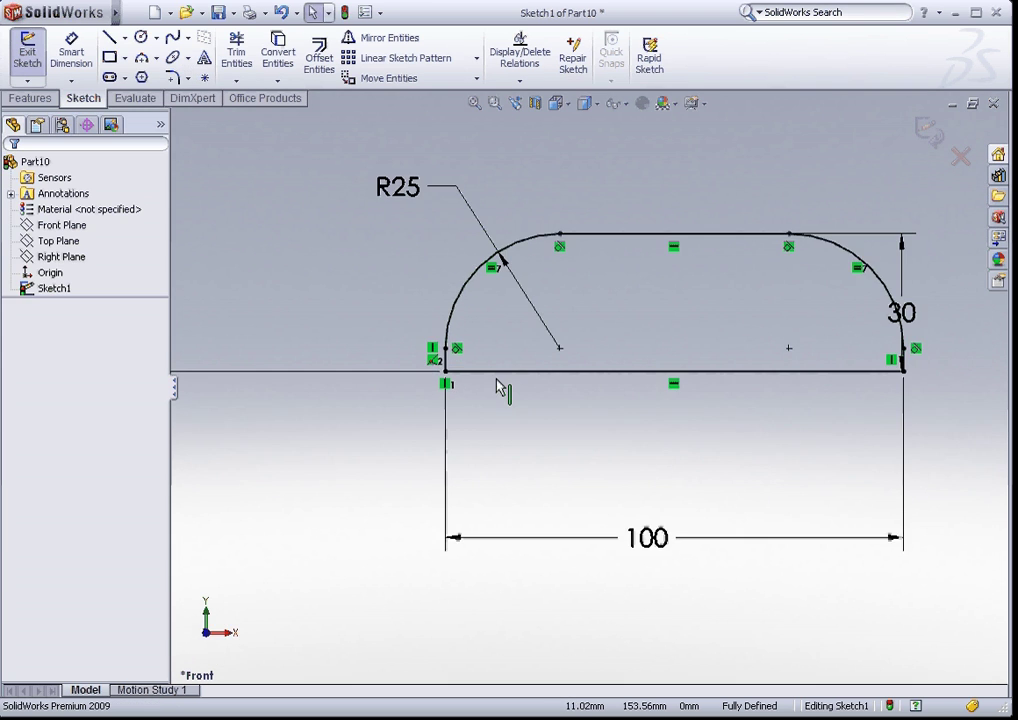
pyautogui.click(172, 79)
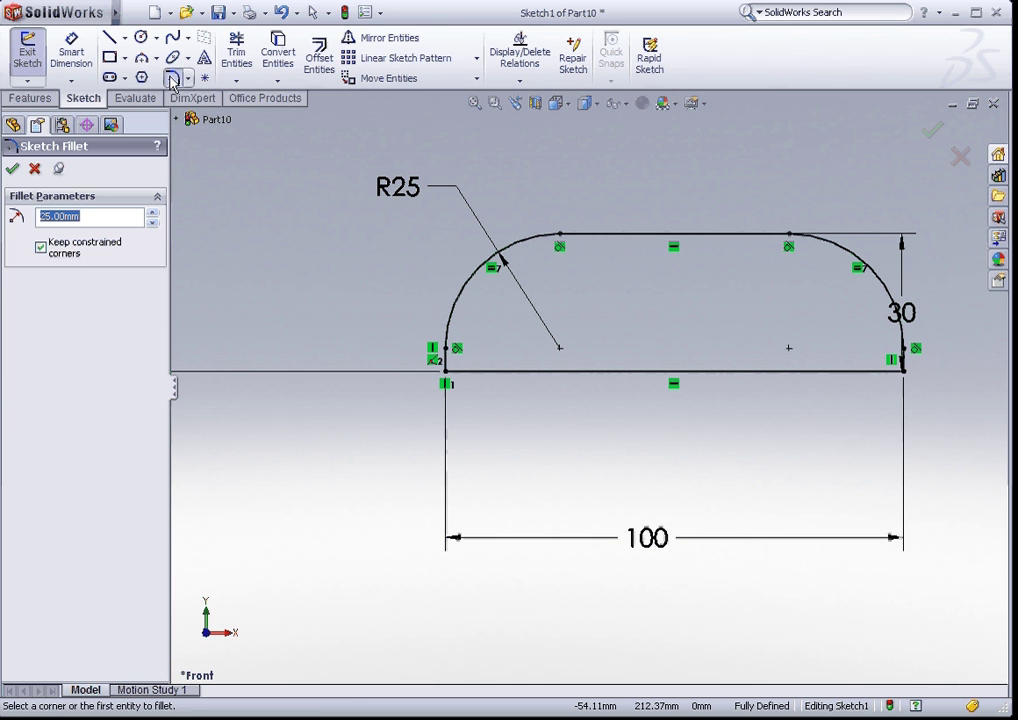
pyautogui.write('2.5')
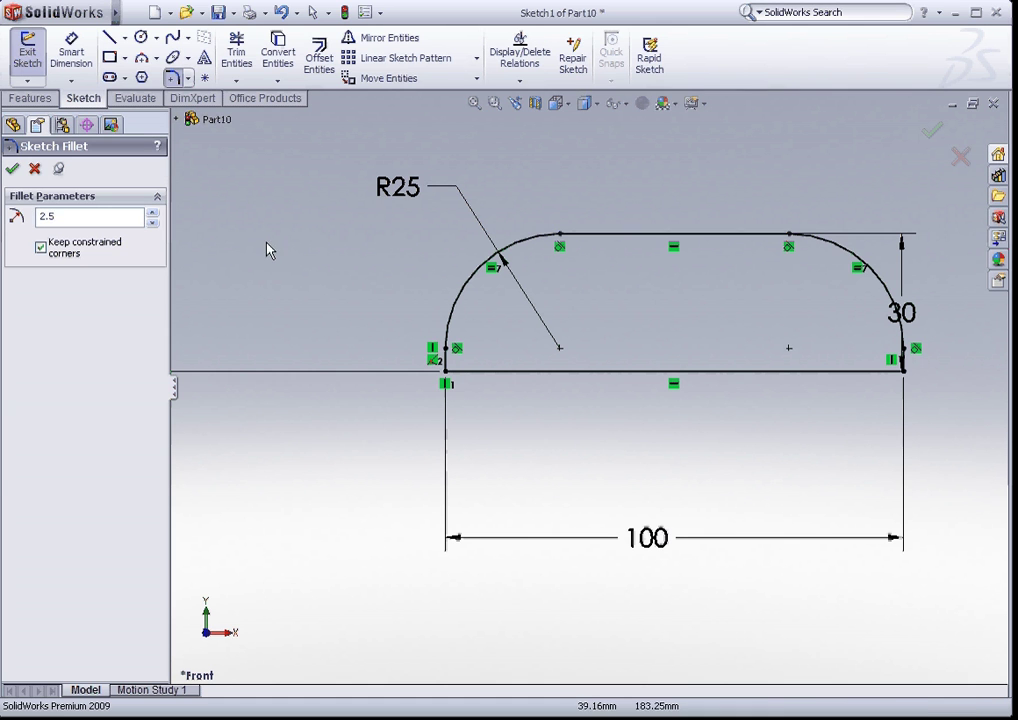
pyautogui.press('Return')
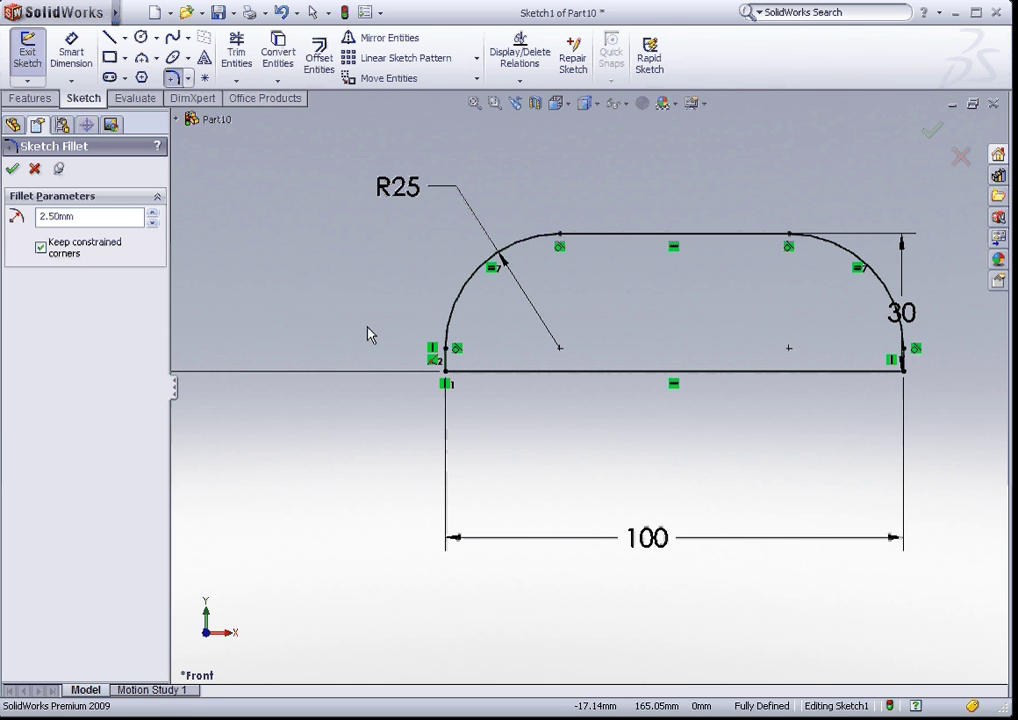
pyautogui.click(445, 376)
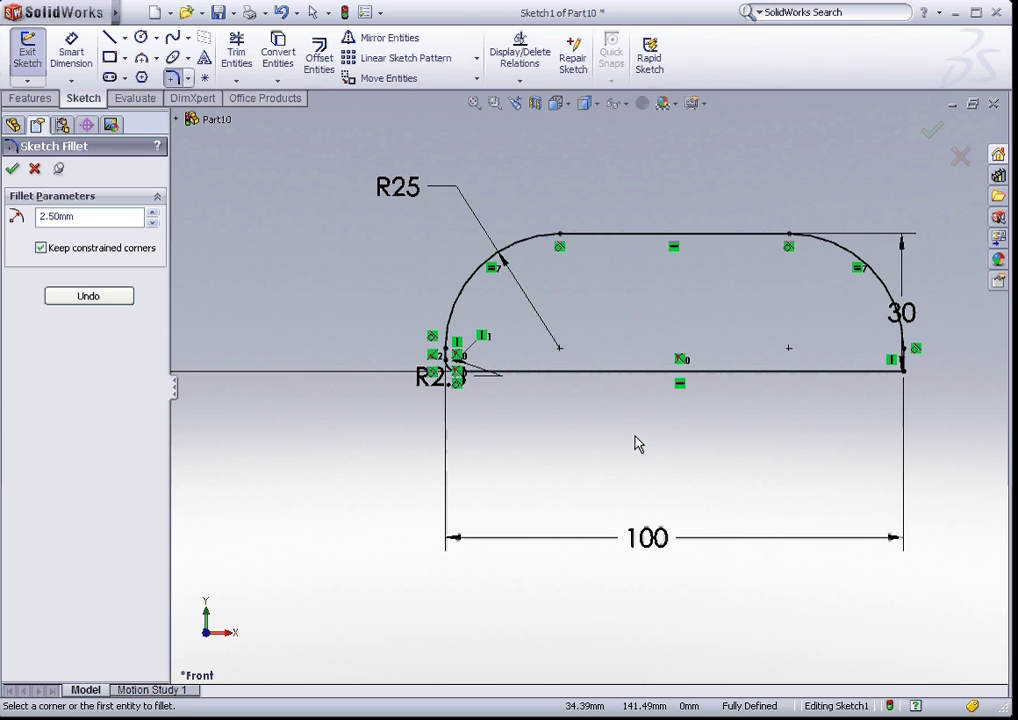
pyautogui.click(904, 373)
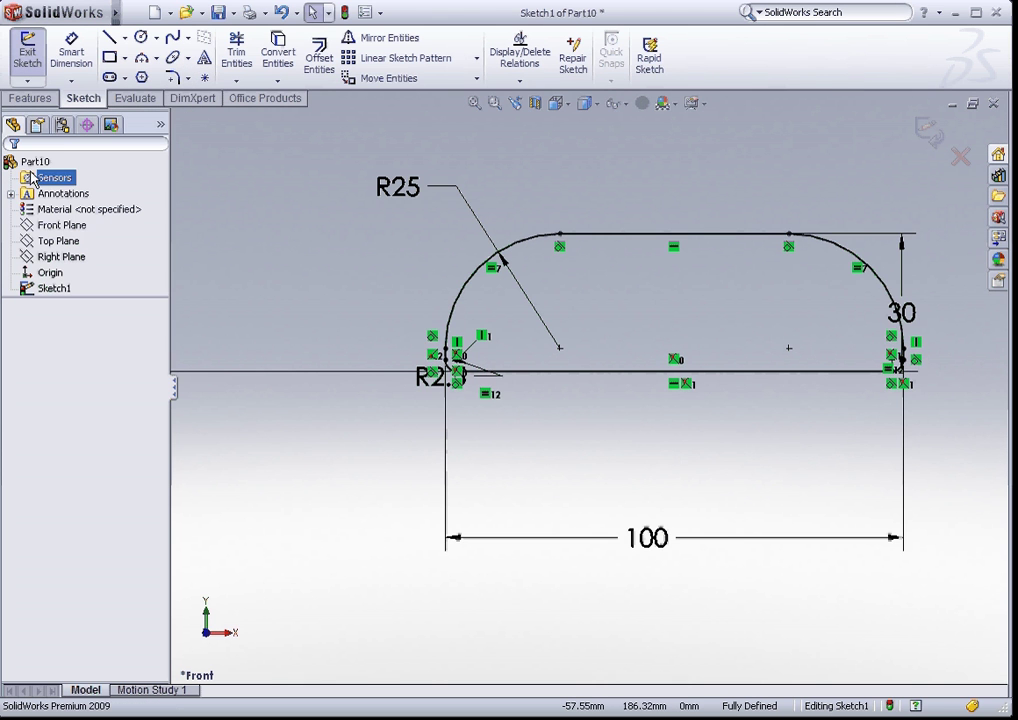
pyautogui.scroll(5, 705, 468)
pyautogui.scroll(2, 761, 559)
pyautogui.scroll(-4, 722, 527)
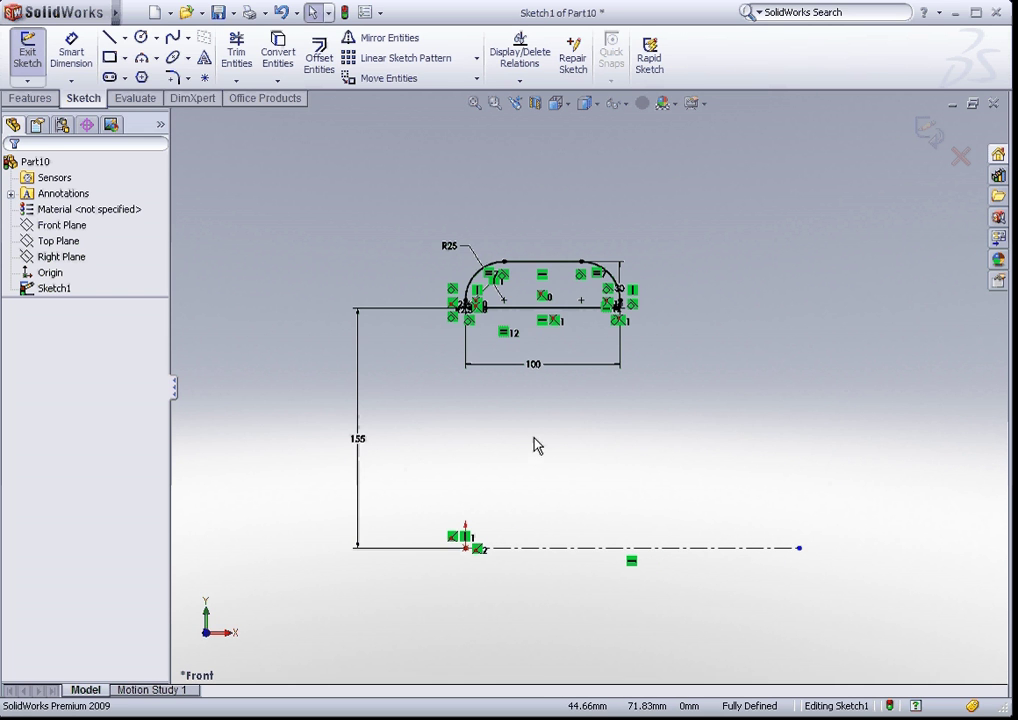
# - Revolve the filleted profile 360° about centerline Line1 to create Revolve1
pyautogui.click(18, 99)
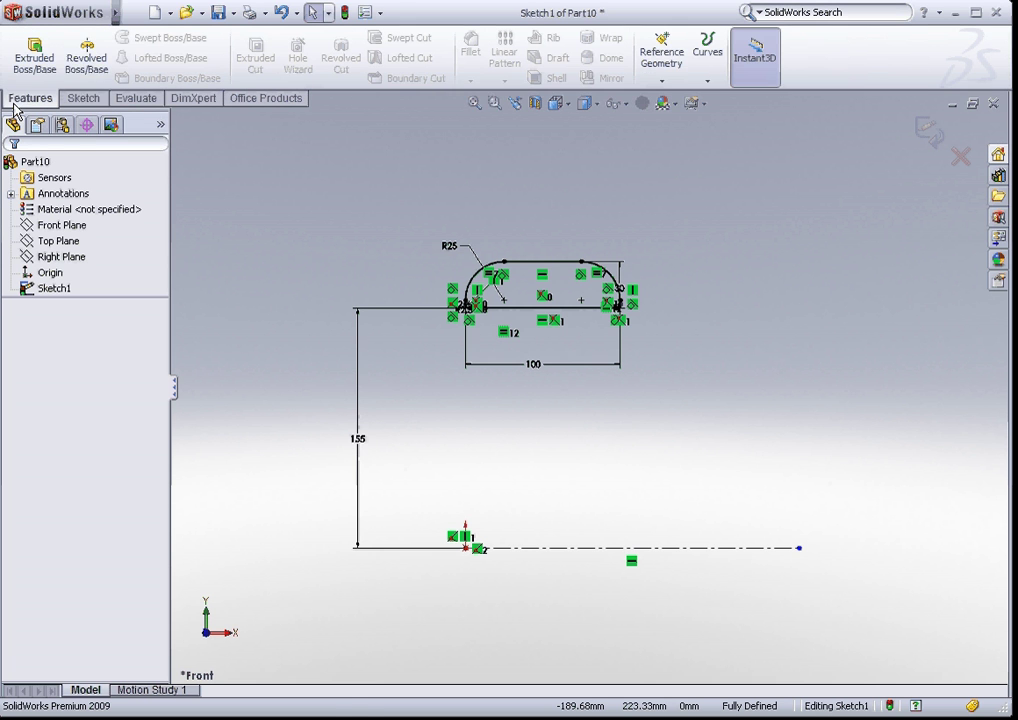
pyautogui.click(87, 58)
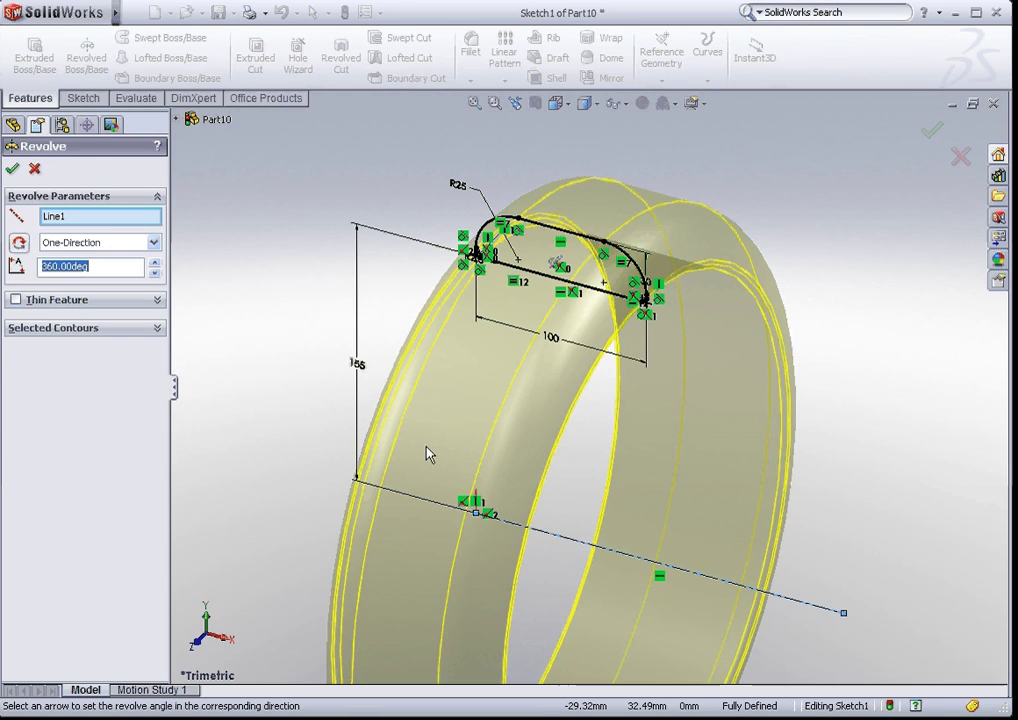
pyautogui.scroll(3, 427, 452)
pyautogui.scroll(-2, 620, 607)
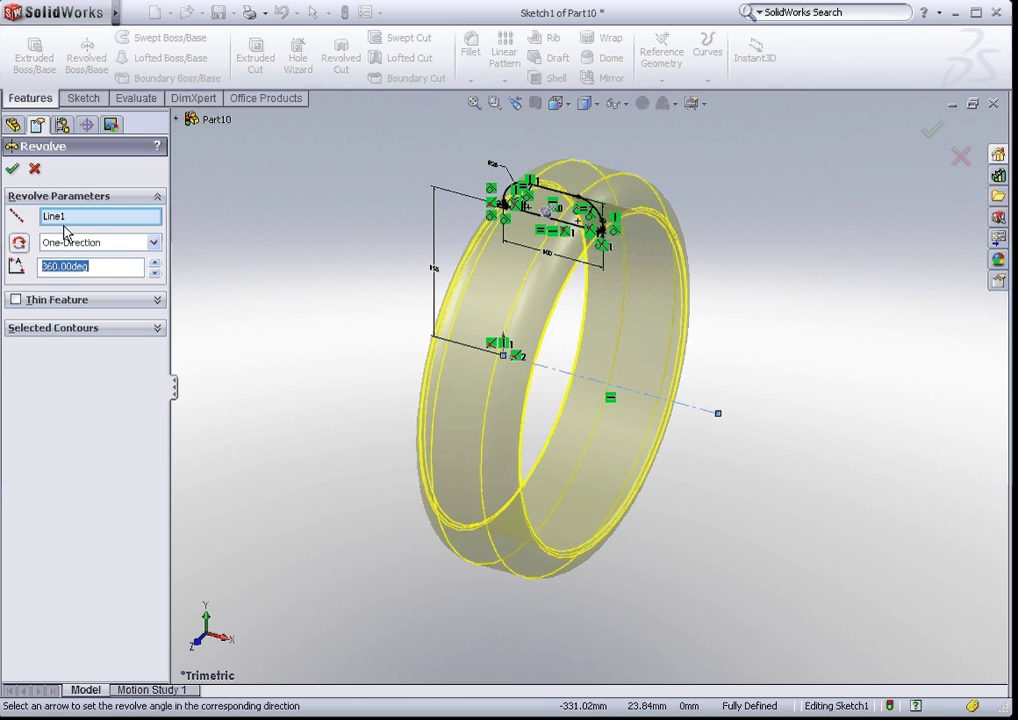
pyautogui.click(12, 168)
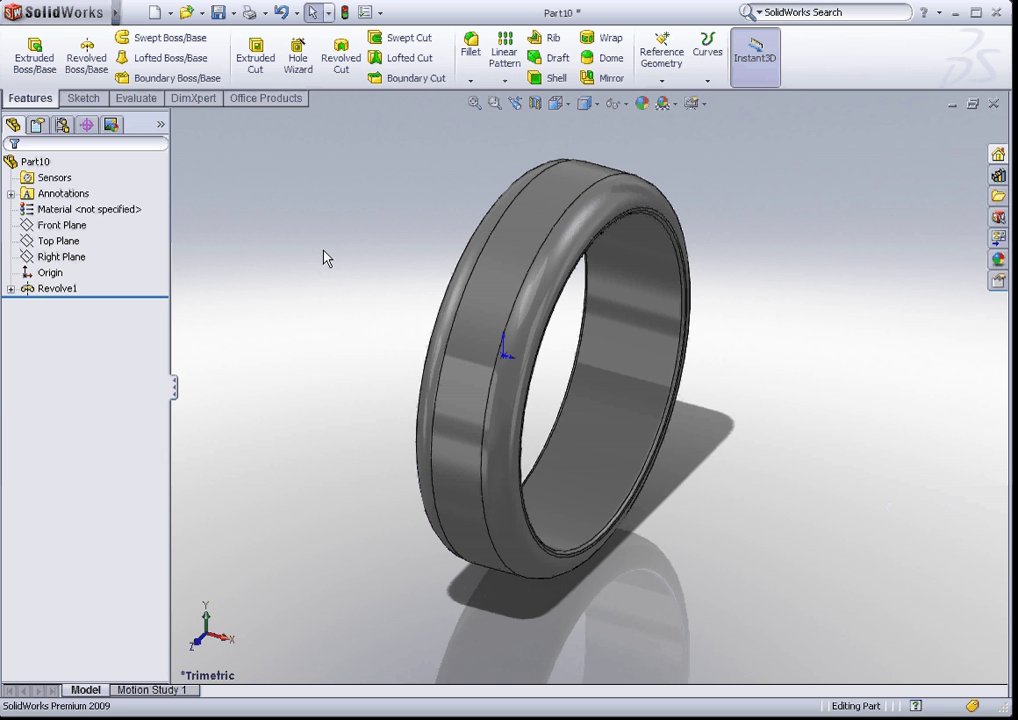
# - Save the part as tyre.SLDPRT, replacing the default Part10 file name
pyautogui.click(219, 14)
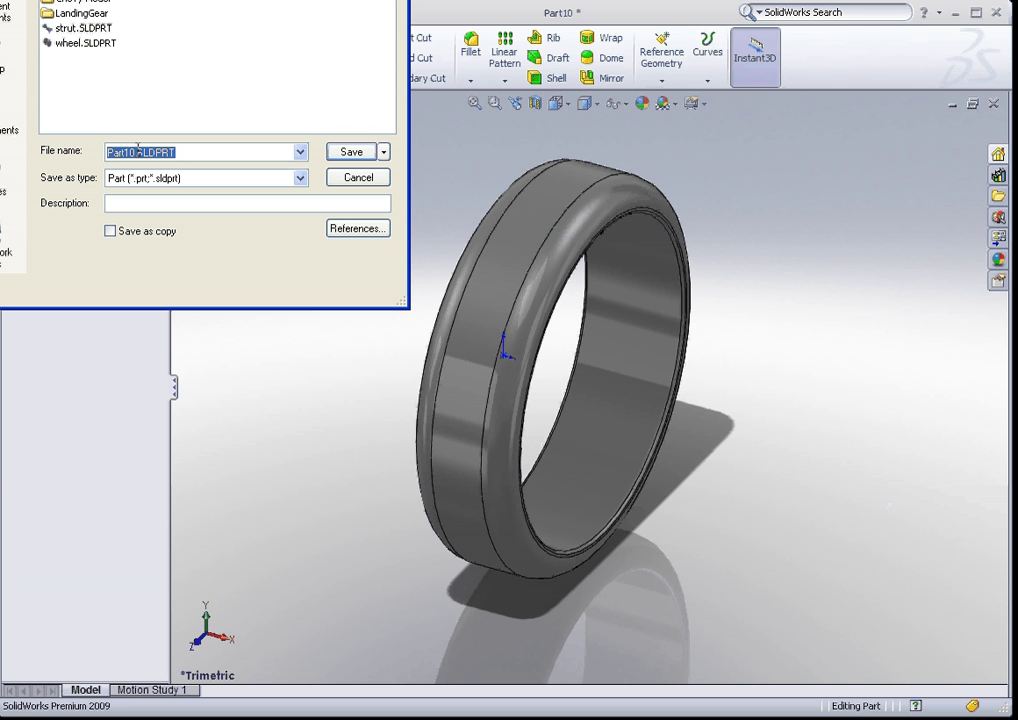
pyautogui.moveTo(138, 152); pyautogui.dragTo(86, 153)
pyautogui.press('Right')
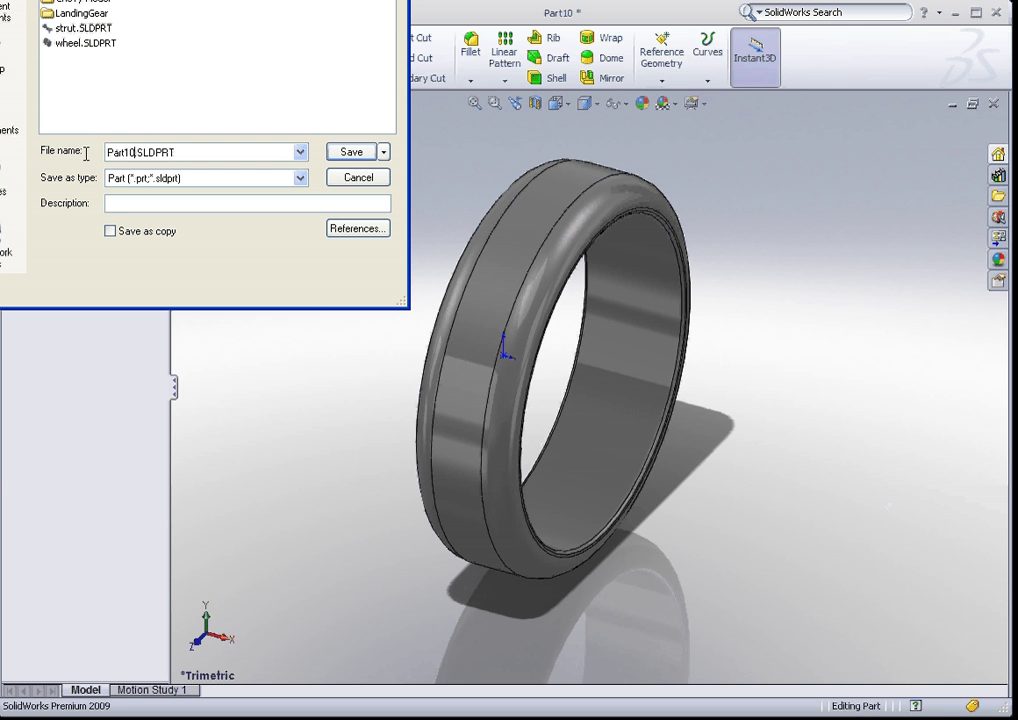
pyautogui.press('BackSpace')
pyautogui.press('BackSpace')
pyautogui.press('BackSpace')
pyautogui.press('BackSpace')
pyautogui.press('BackSpace')
pyautogui.press('BackSpace')
pyautogui.write('tyre')
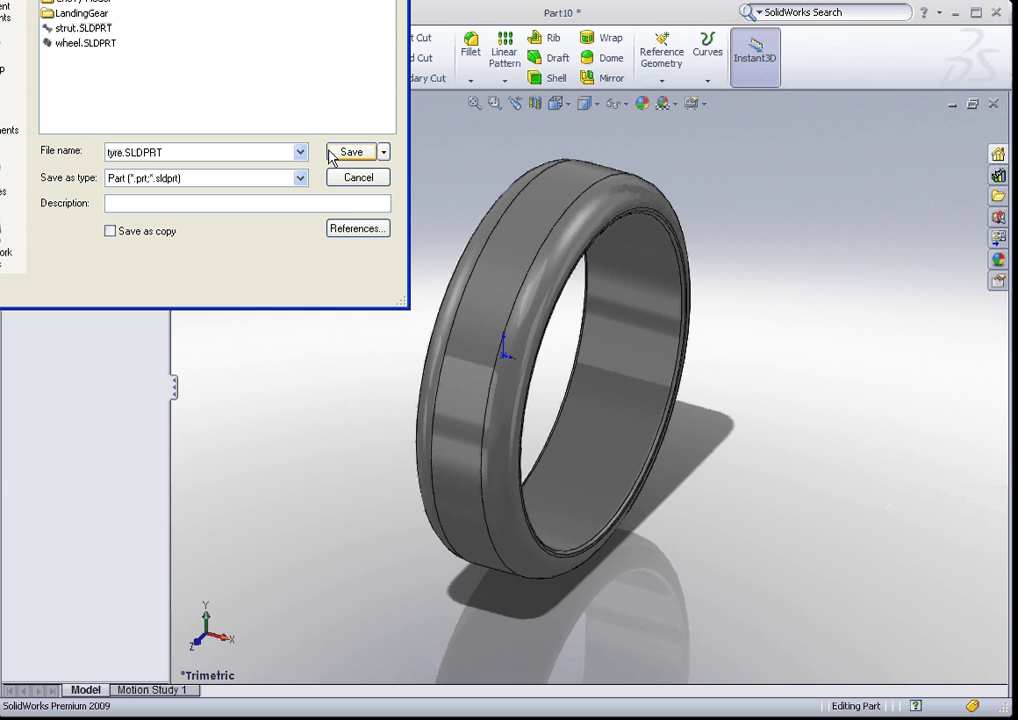
pyautogui.click(332, 153)
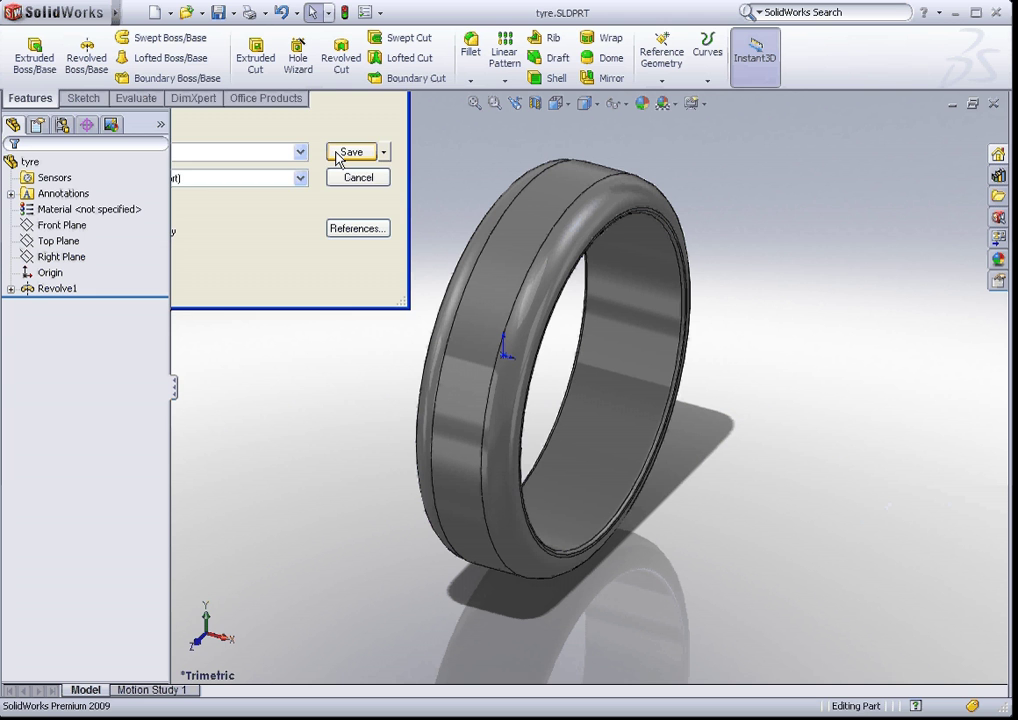